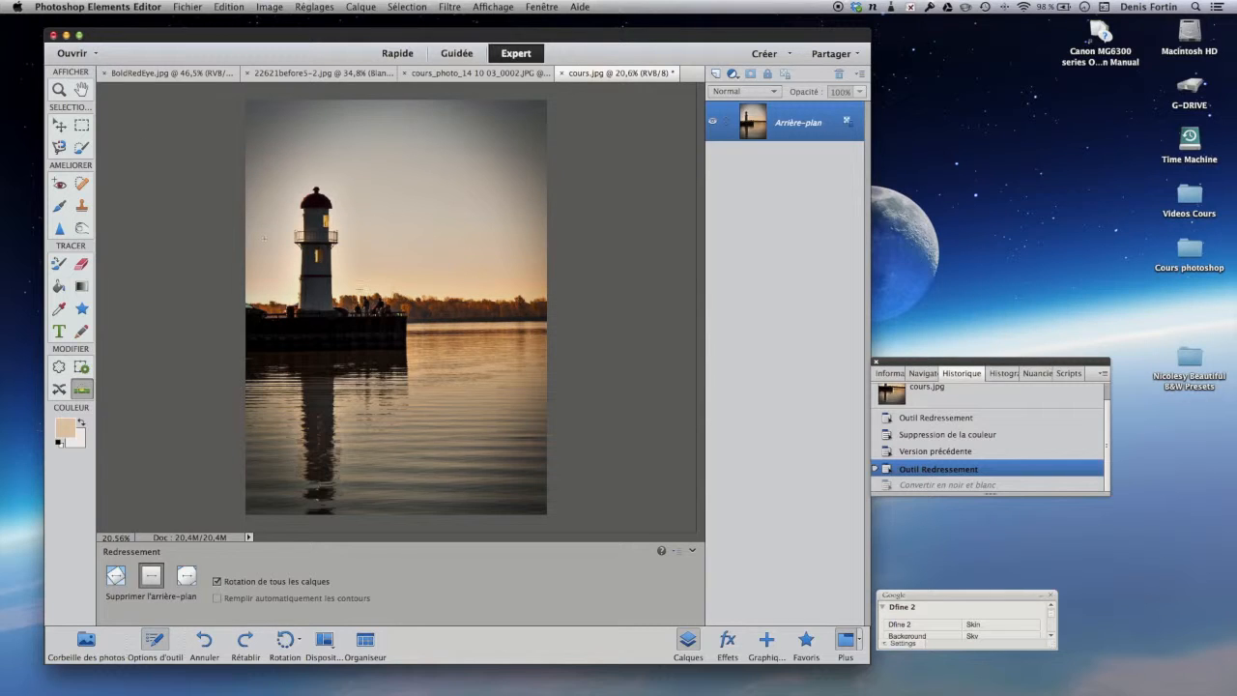
Try Tons foncés/Tons clairs on the lighthouse photo with shadows at 37 %, highlights at 13 % and midtone contrast at +50 %, and cancel it
left_click(313, 8)
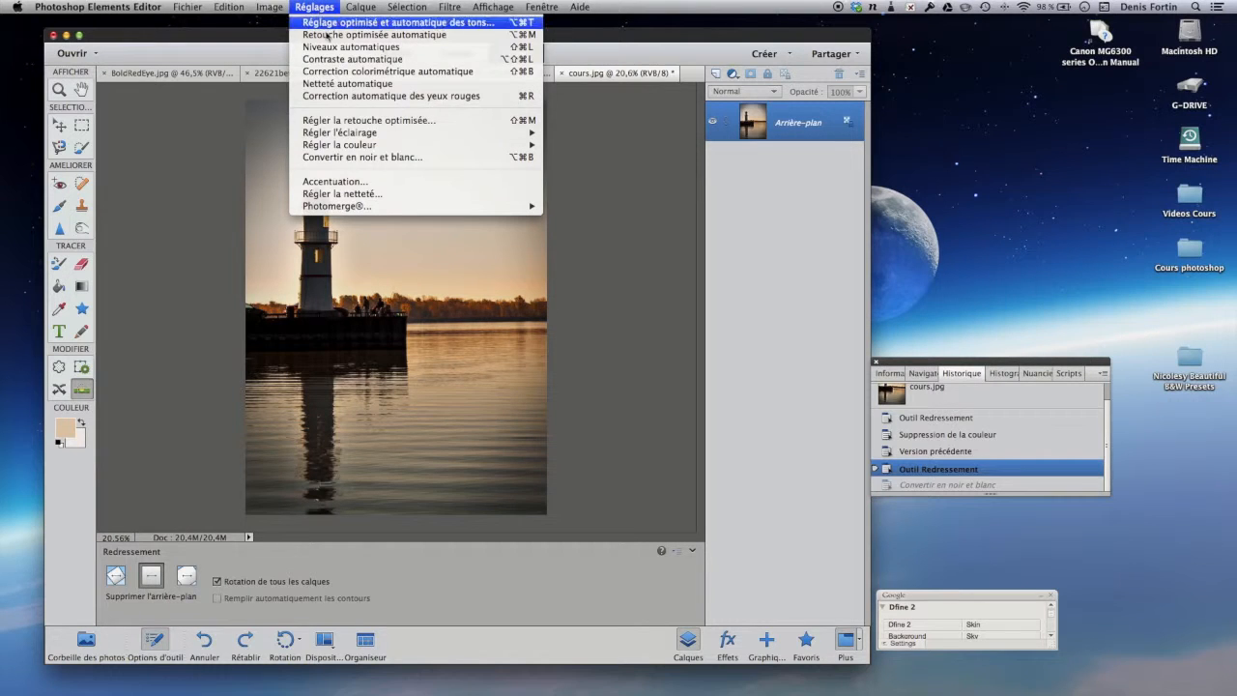
mouse_move(353, 136)
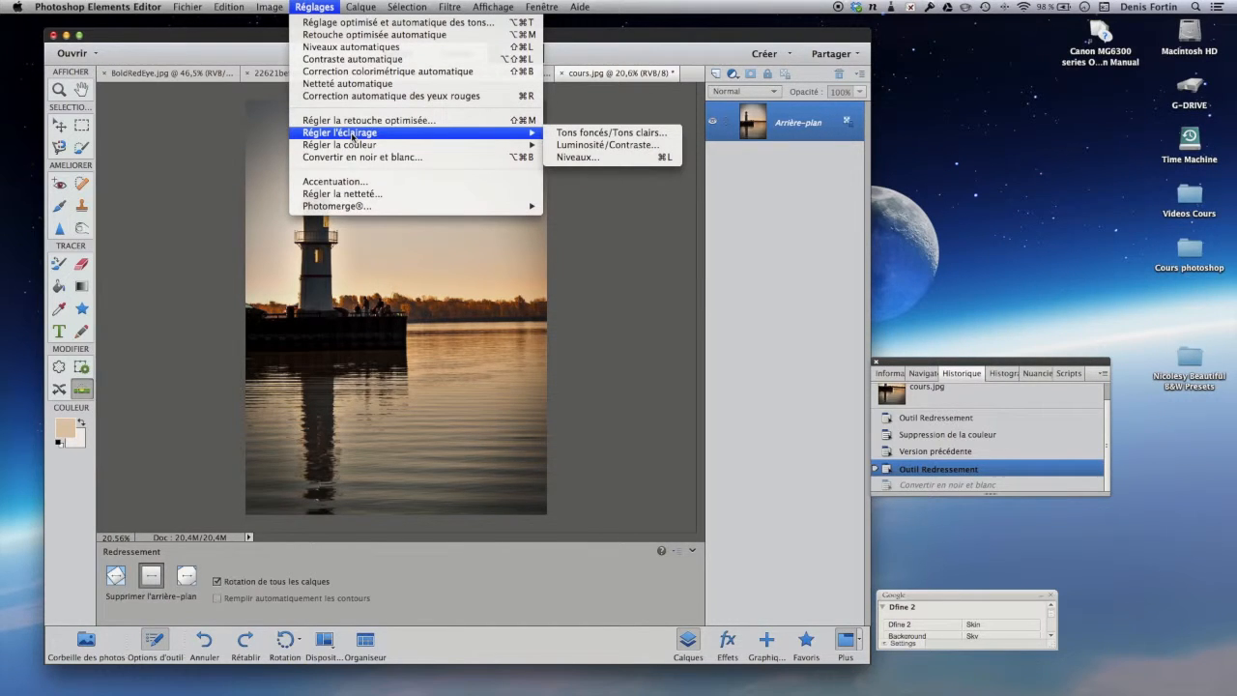
left_click(604, 132)
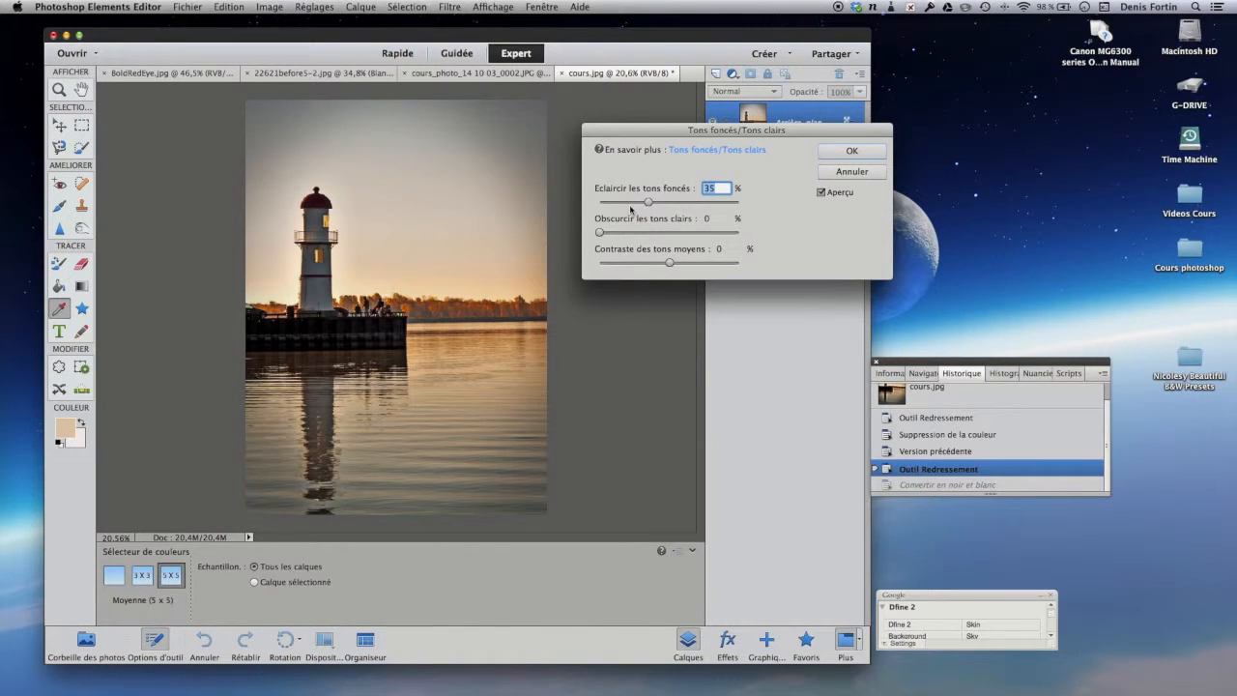
mouse_move(647, 203)
left_mouse_down()
mouse_move(600, 206)
mouse_move(651, 205)
left_mouse_up()
left_click_drag(600, 233, 617, 234)
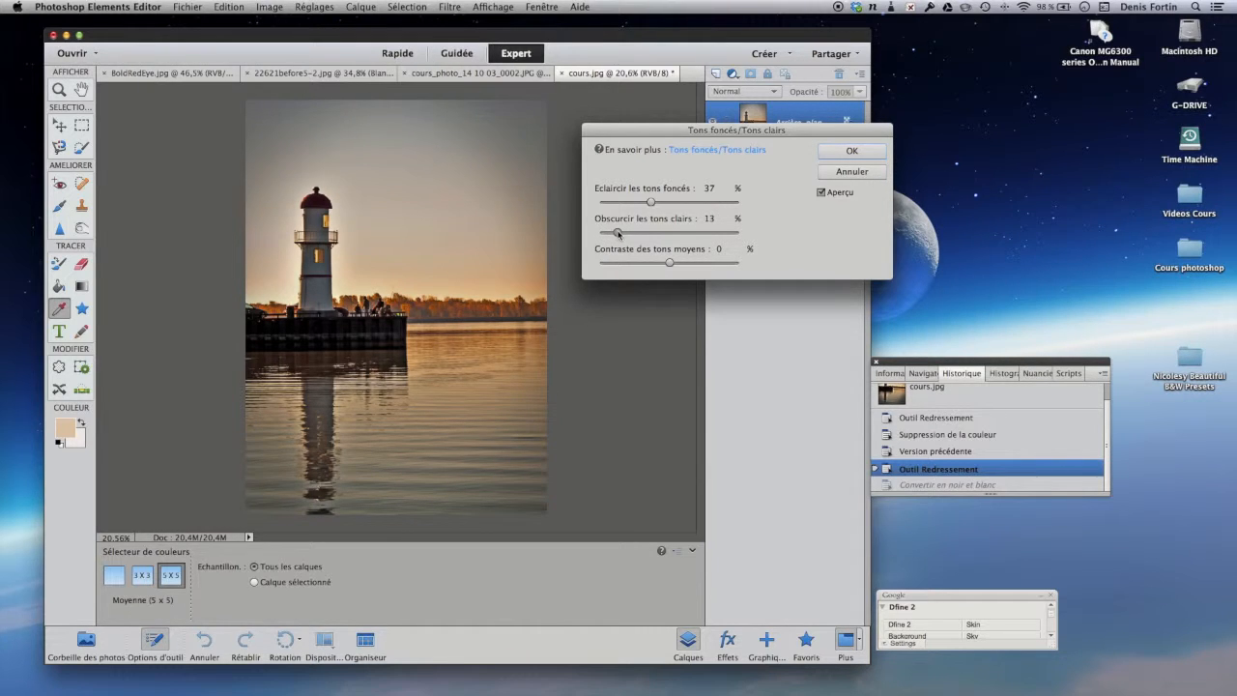
mouse_move(668, 263)
left_mouse_down()
mouse_move(652, 264)
mouse_move(687, 263)
left_mouse_up()
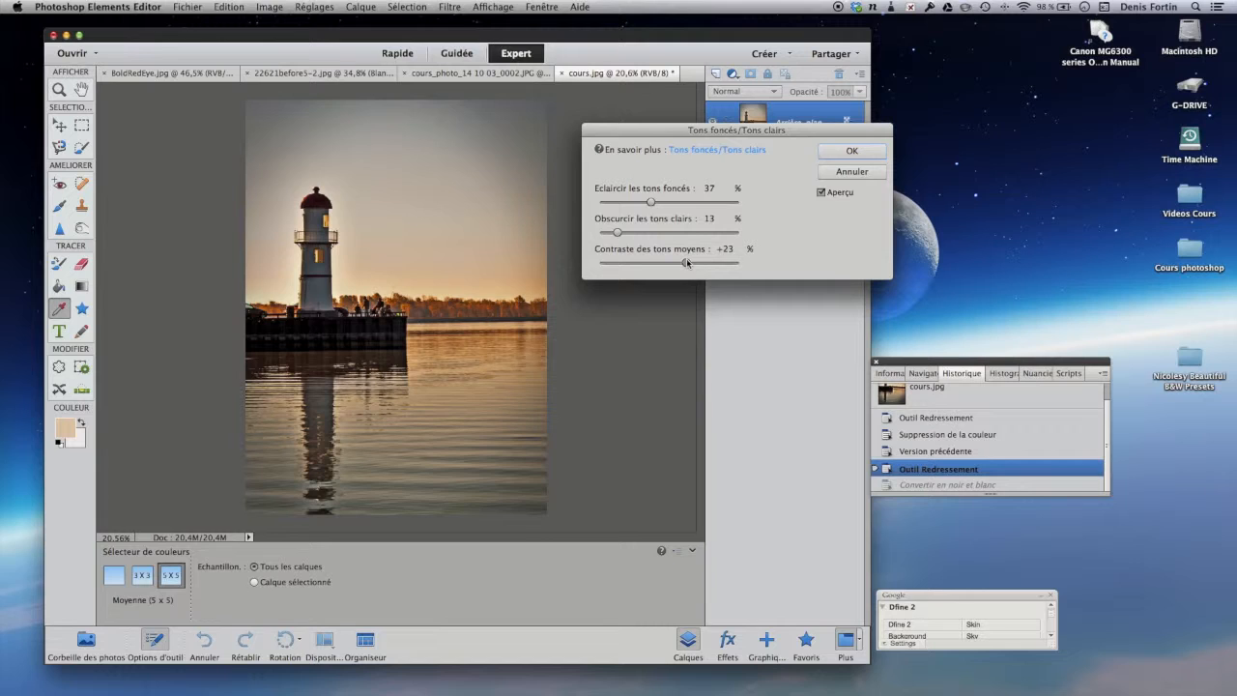
left_click(704, 263)
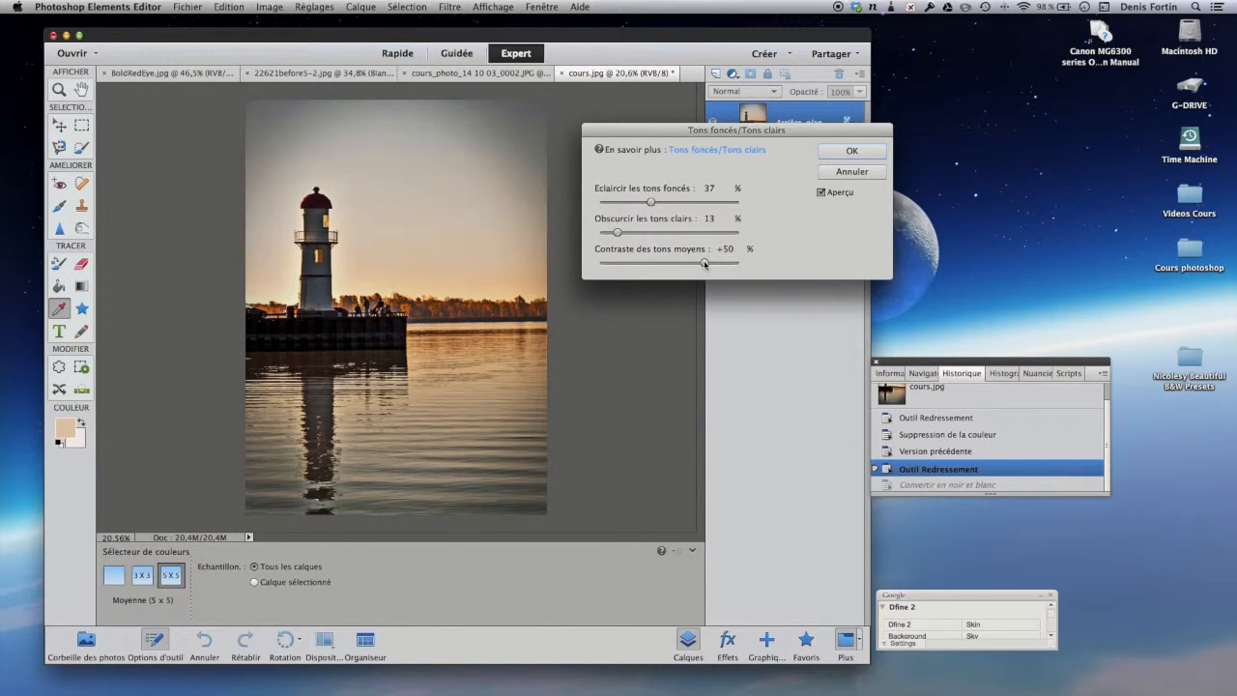
left_click(862, 175)
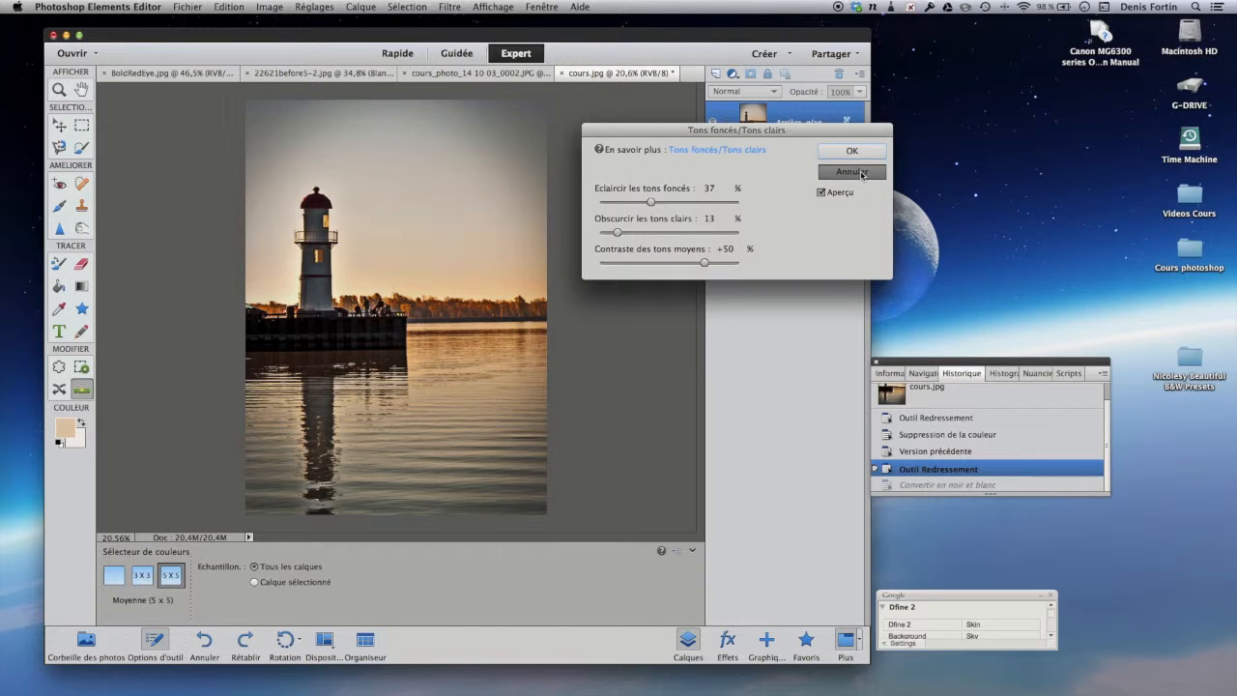
Try a Luminosité/Contraste adjustment on the photo with brightness 27 and contrast 46, and cancel it
left_click(311, 8)
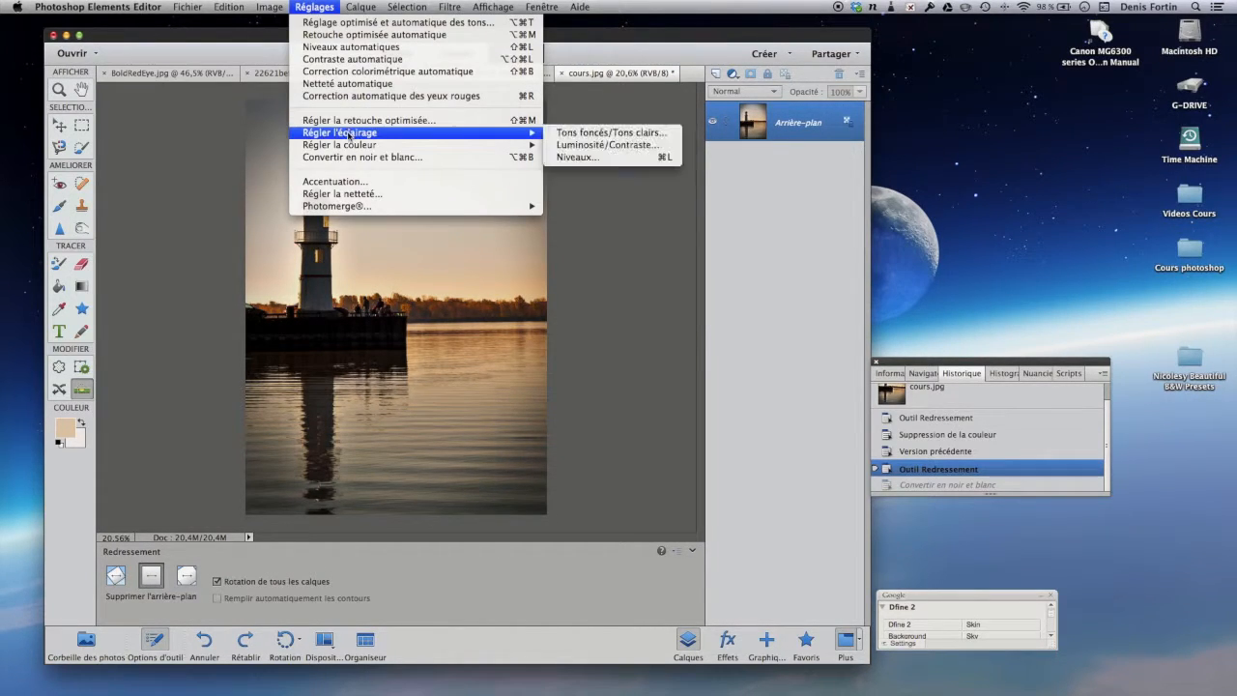
left_click(580, 145)
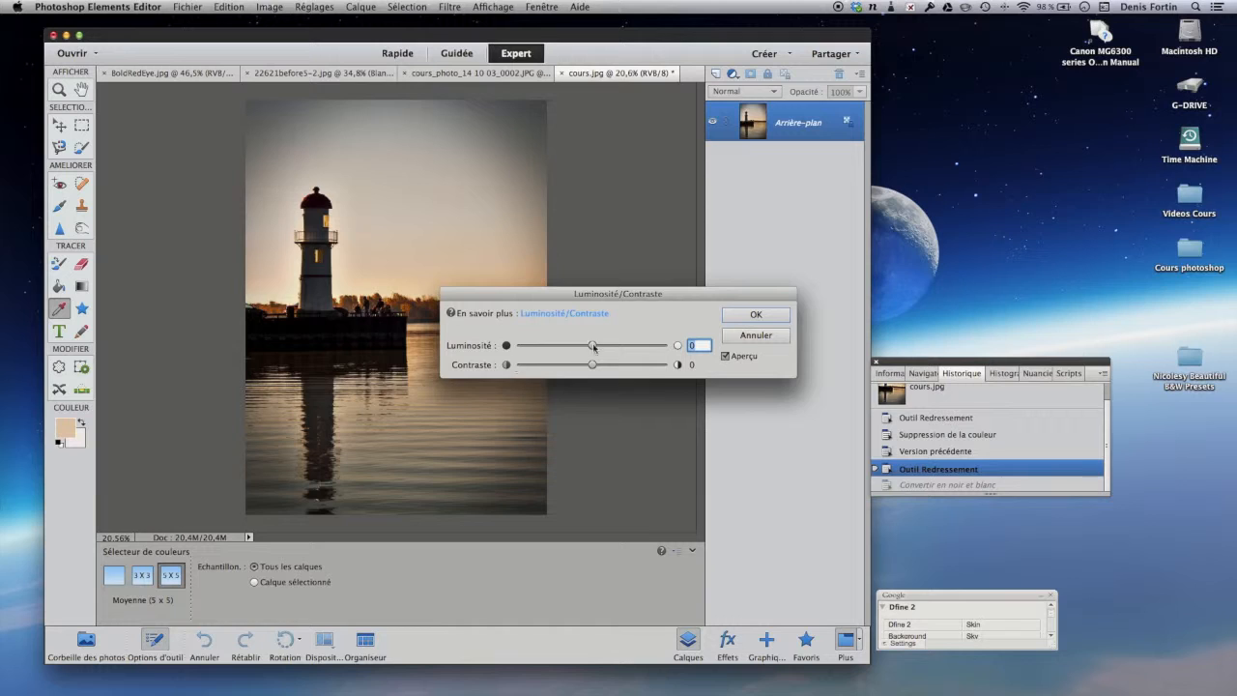
left_click_drag(593, 346, 674, 348)
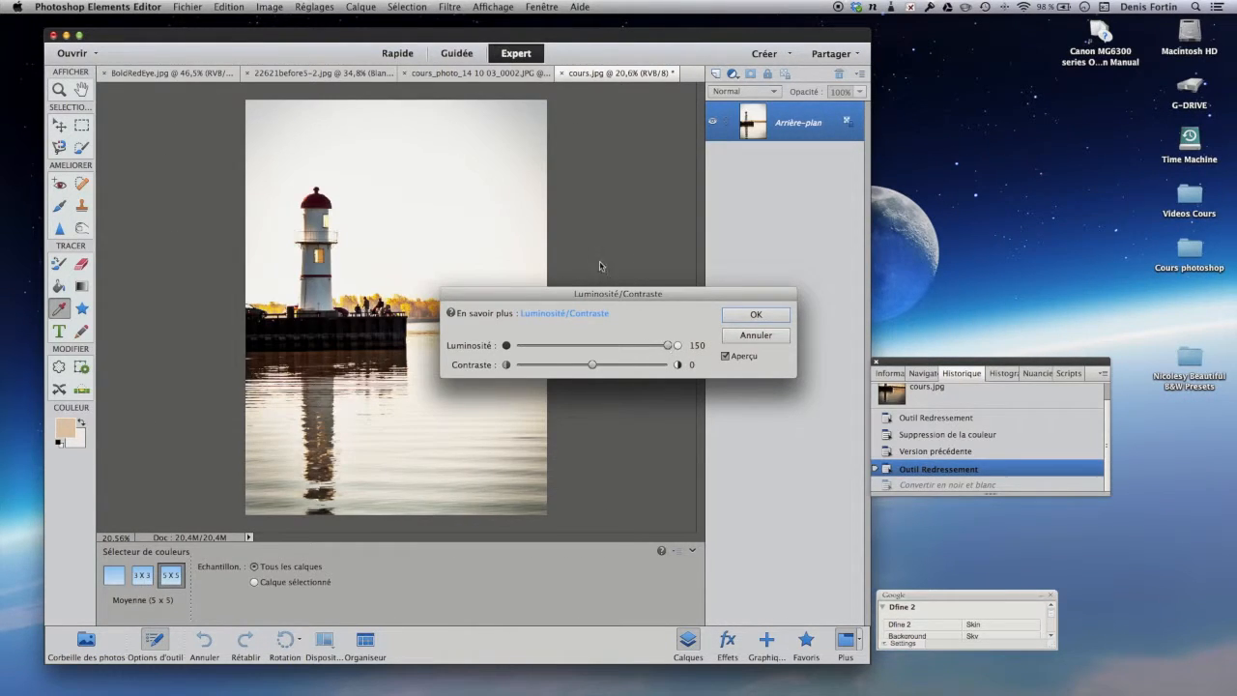
left_click_drag(609, 293, 760, 237)
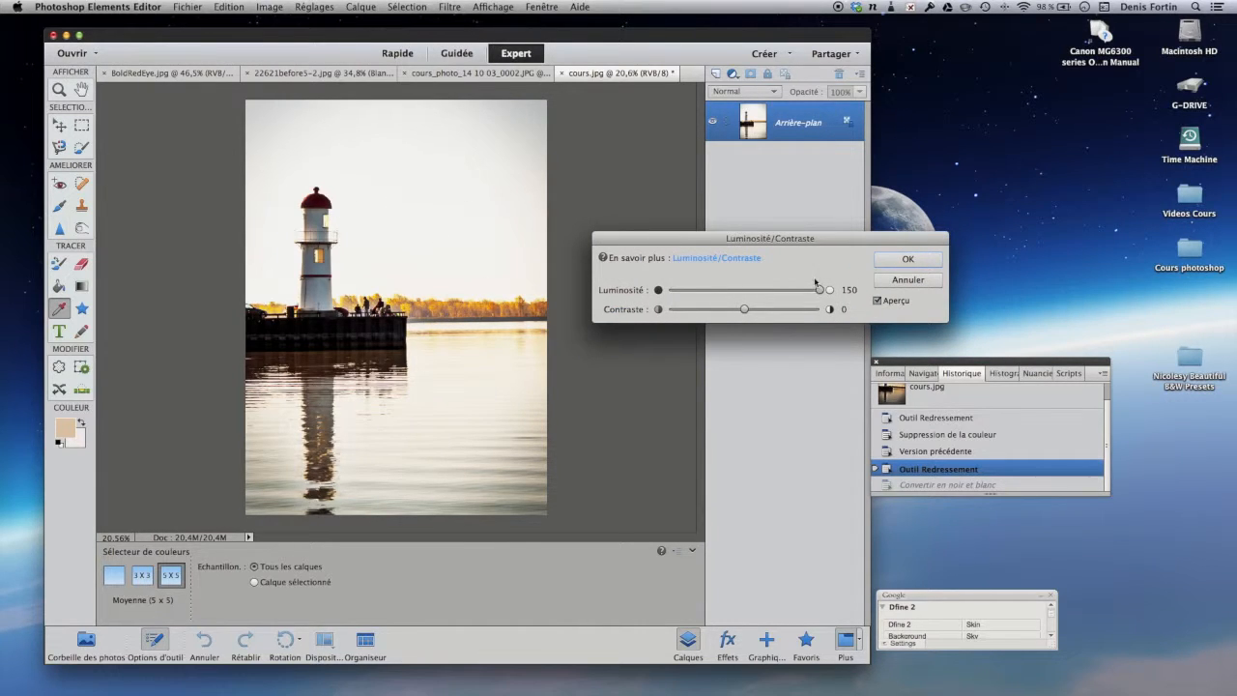
left_click_drag(821, 290, 758, 290)
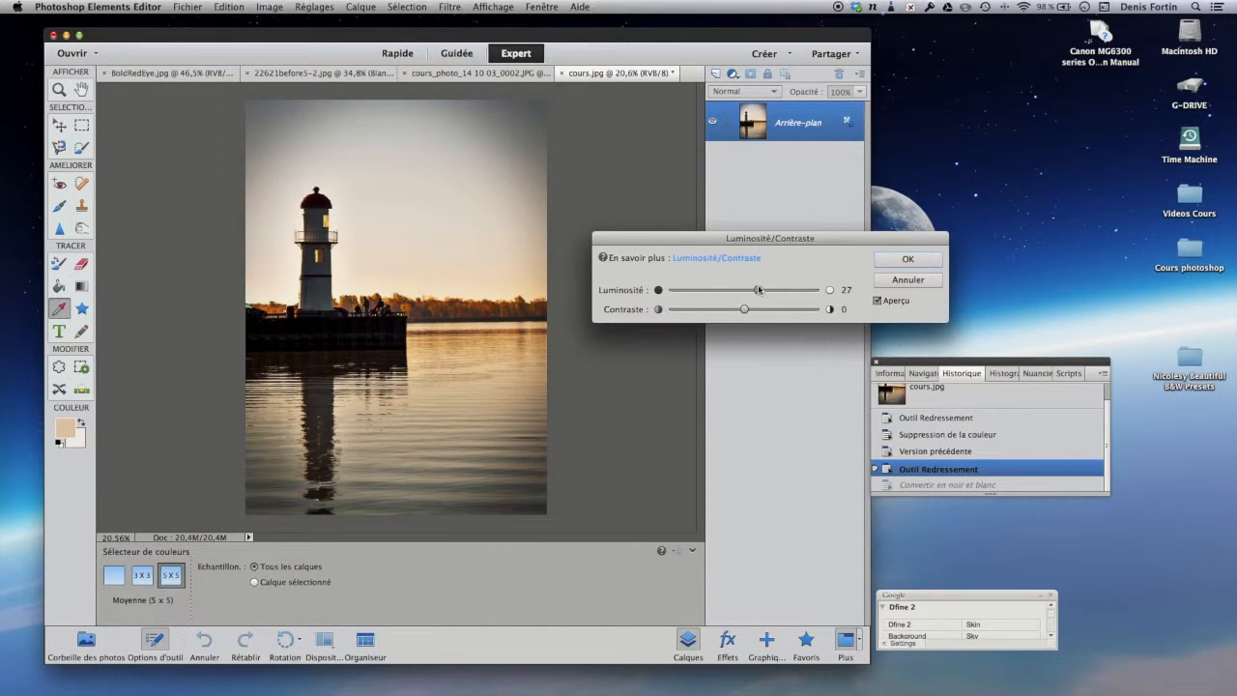
left_click_drag(744, 309, 781, 310)
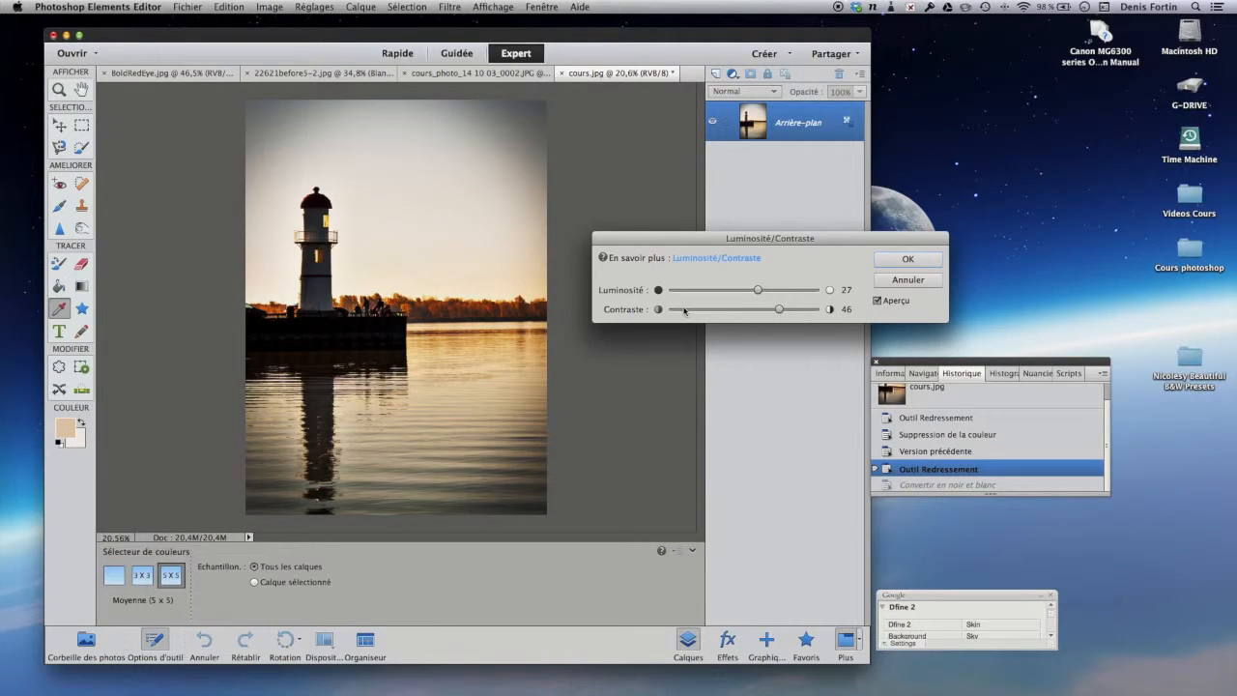
left_click(889, 280)
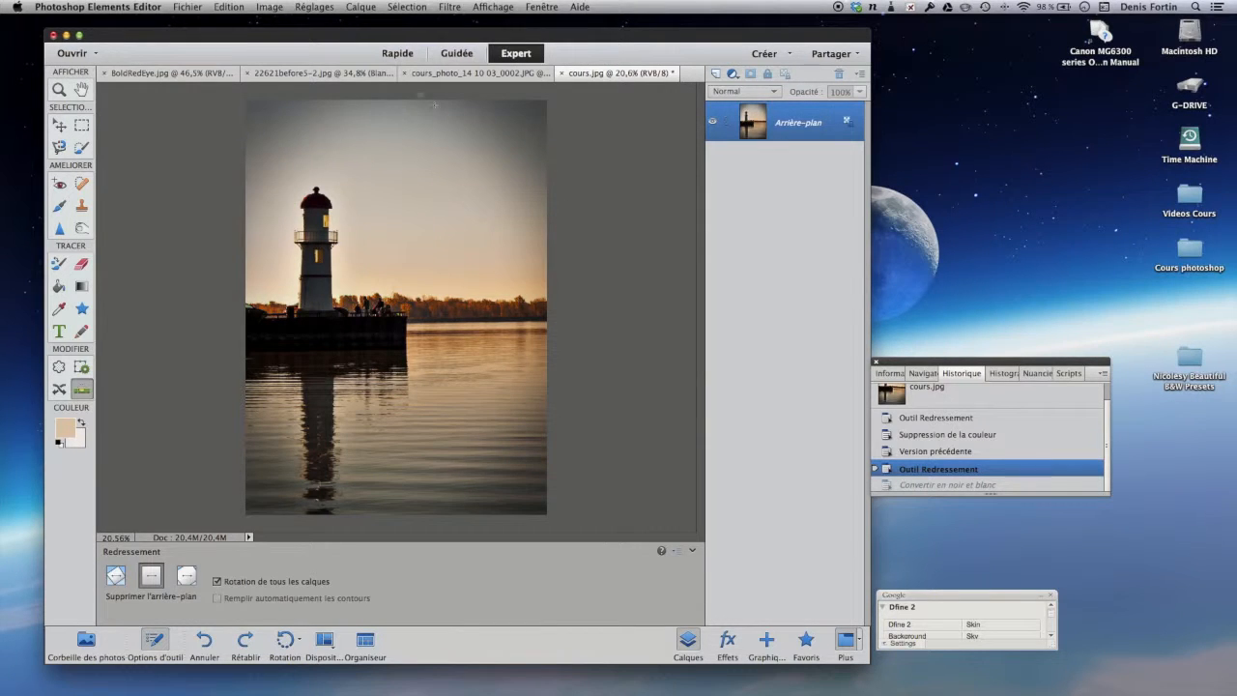
Start a Niveaux adjustment on the photo, try the black input level at 102 and 127, and return it to 0
left_click(320, 8)
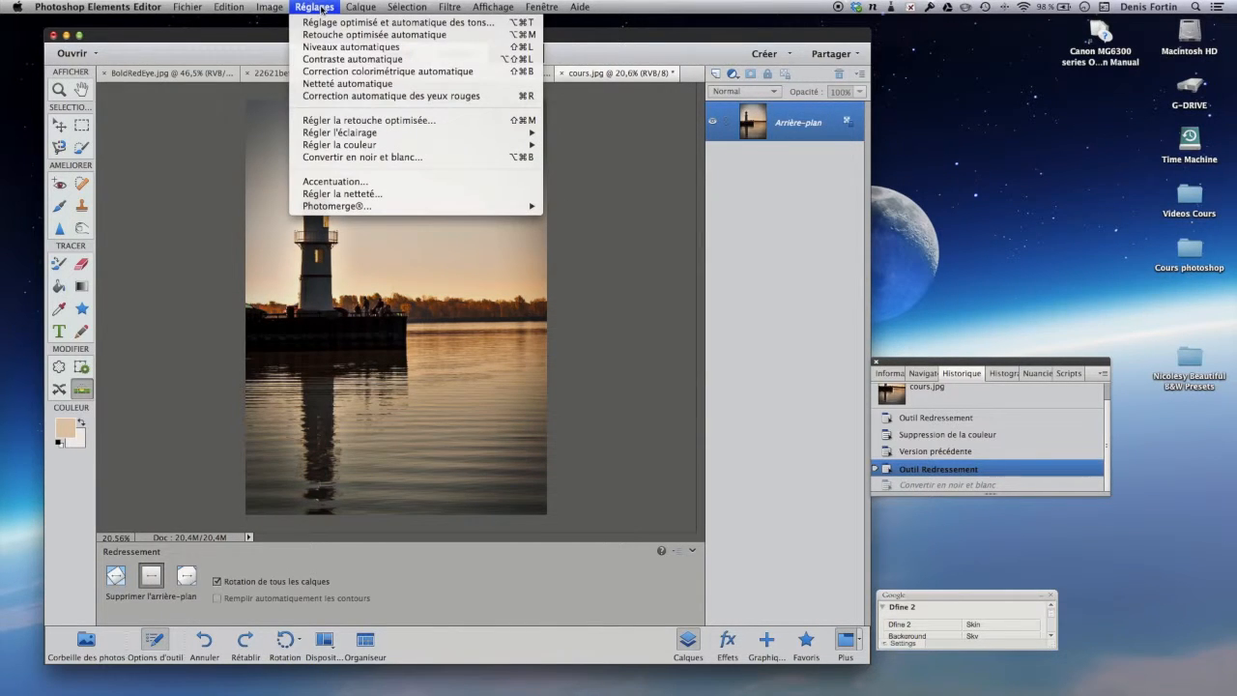
mouse_move(358, 135)
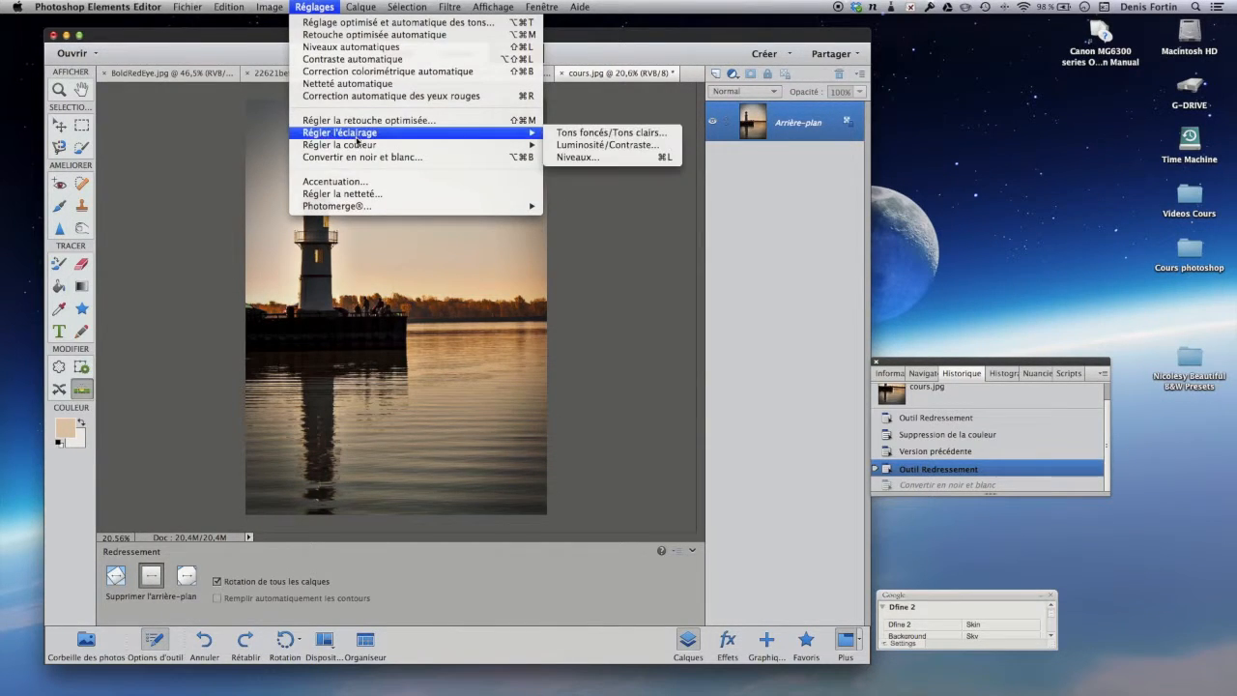
left_click(575, 158)
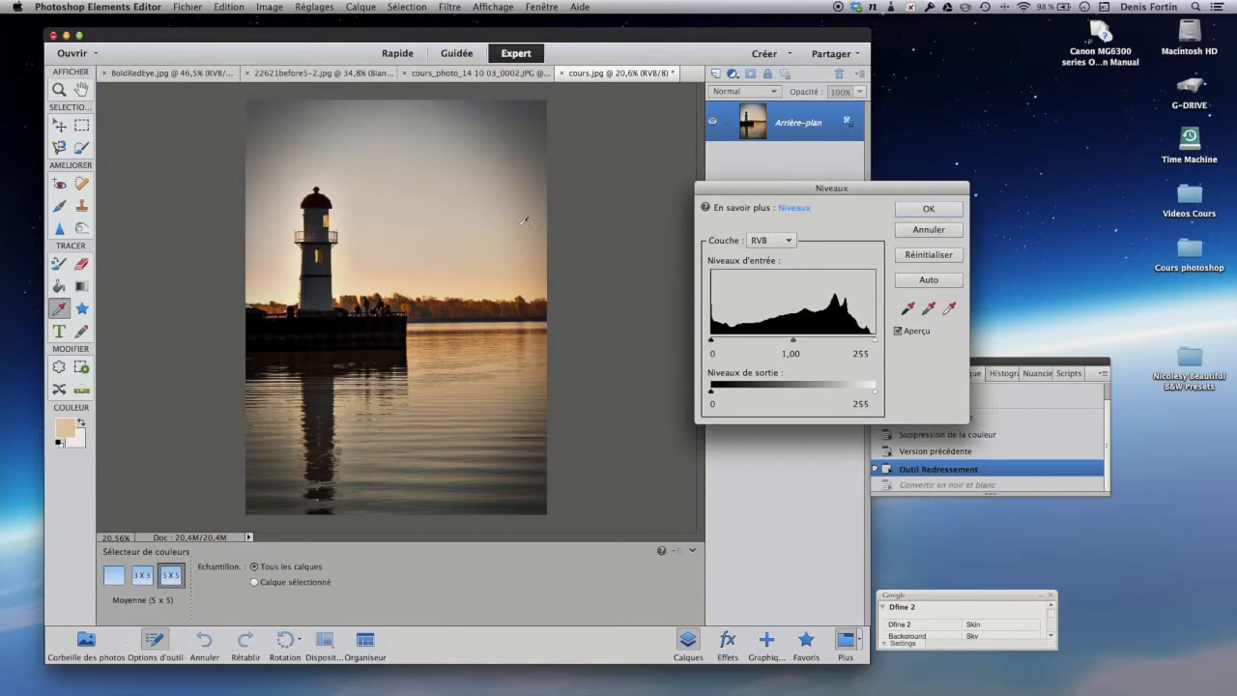
left_click_drag(752, 189, 570, 112)
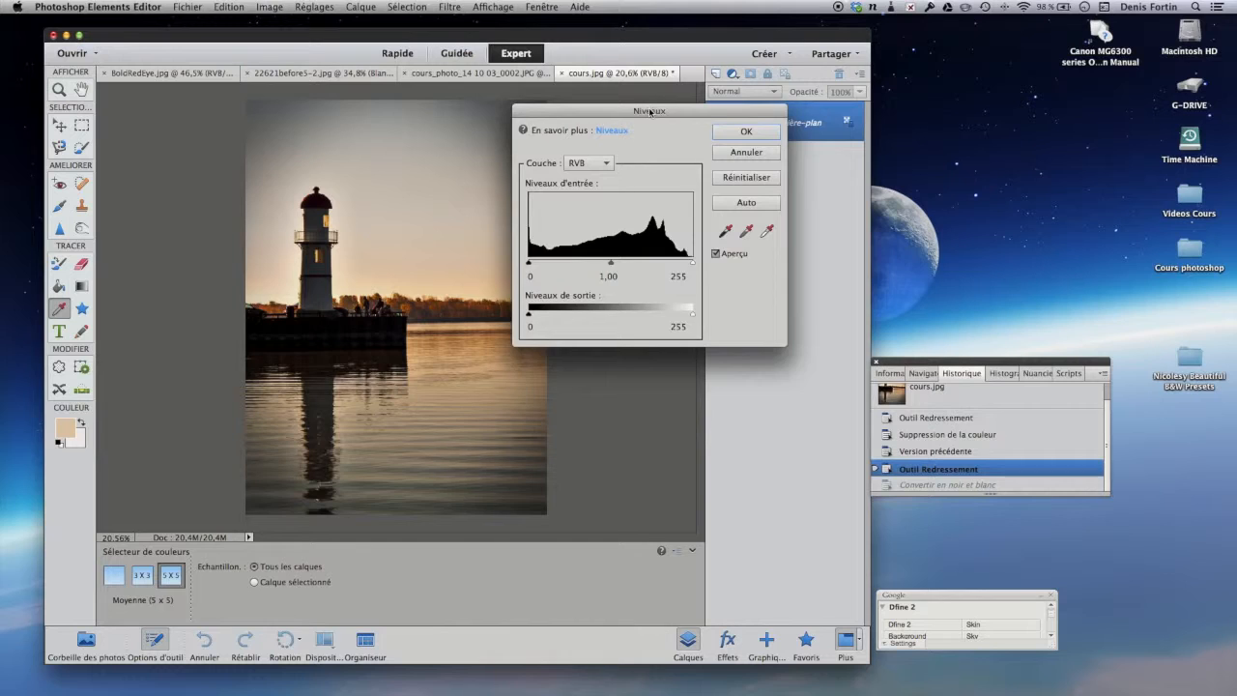
left_click_drag(650, 112, 770, 110)
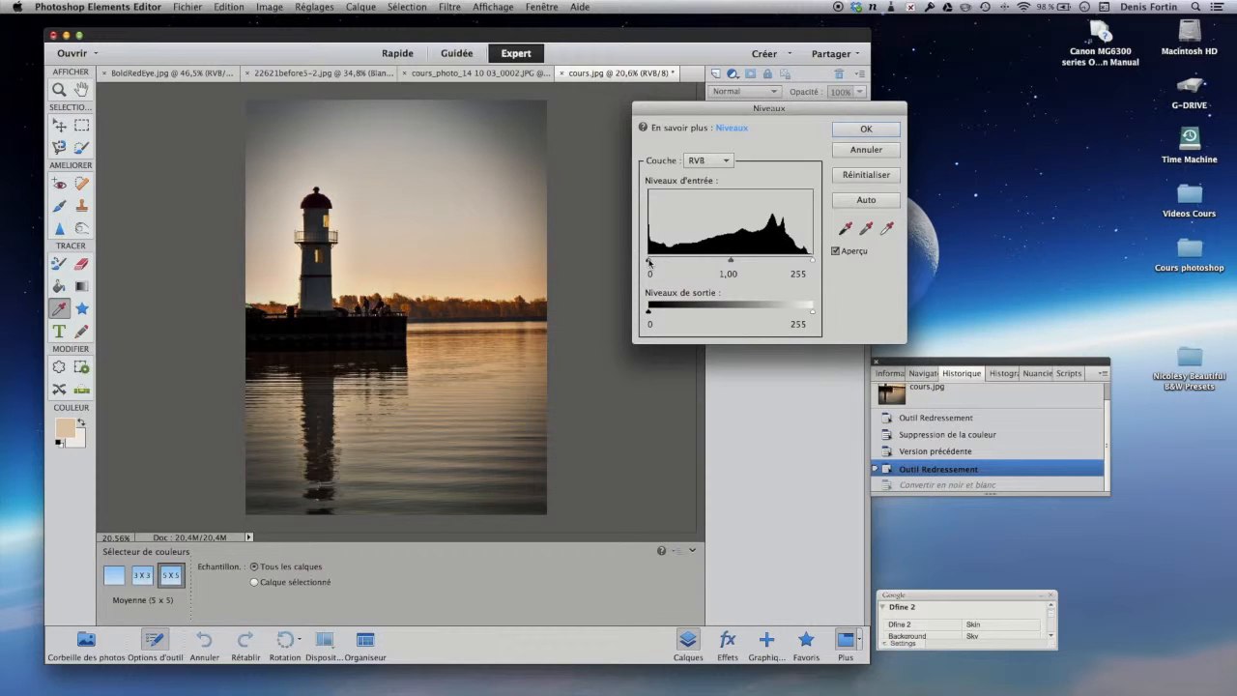
left_click_drag(648, 262, 714, 262)
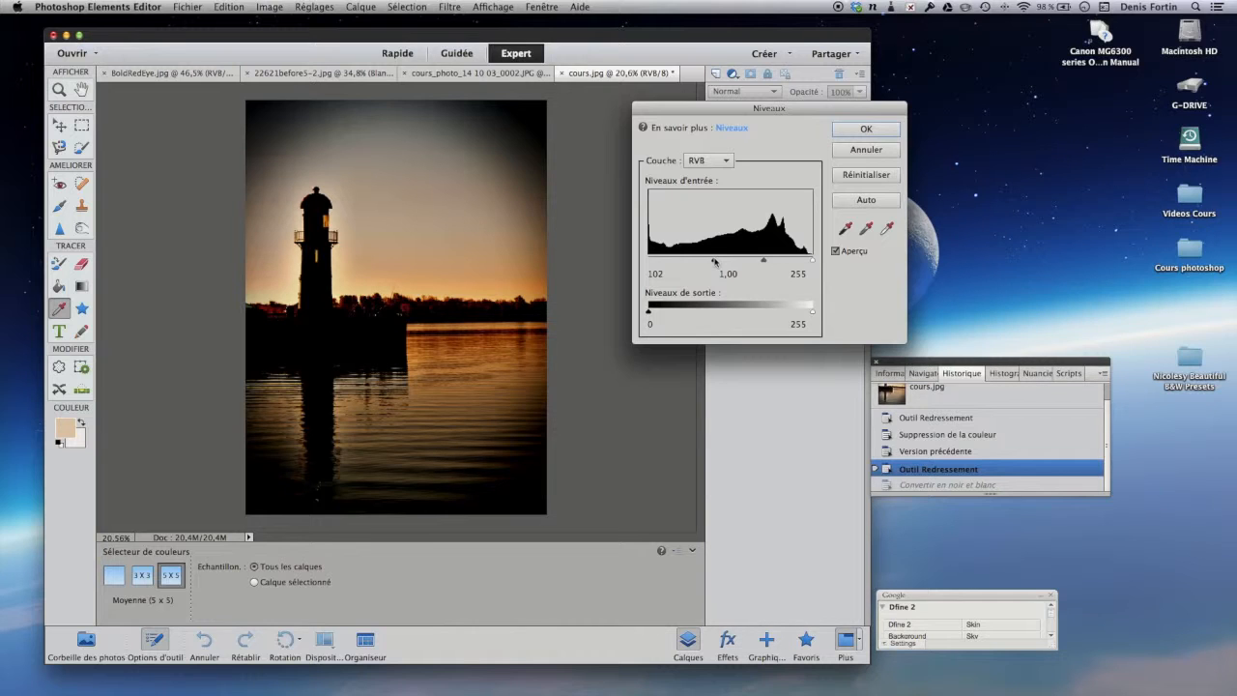
left_click_drag(714, 262, 730, 262)
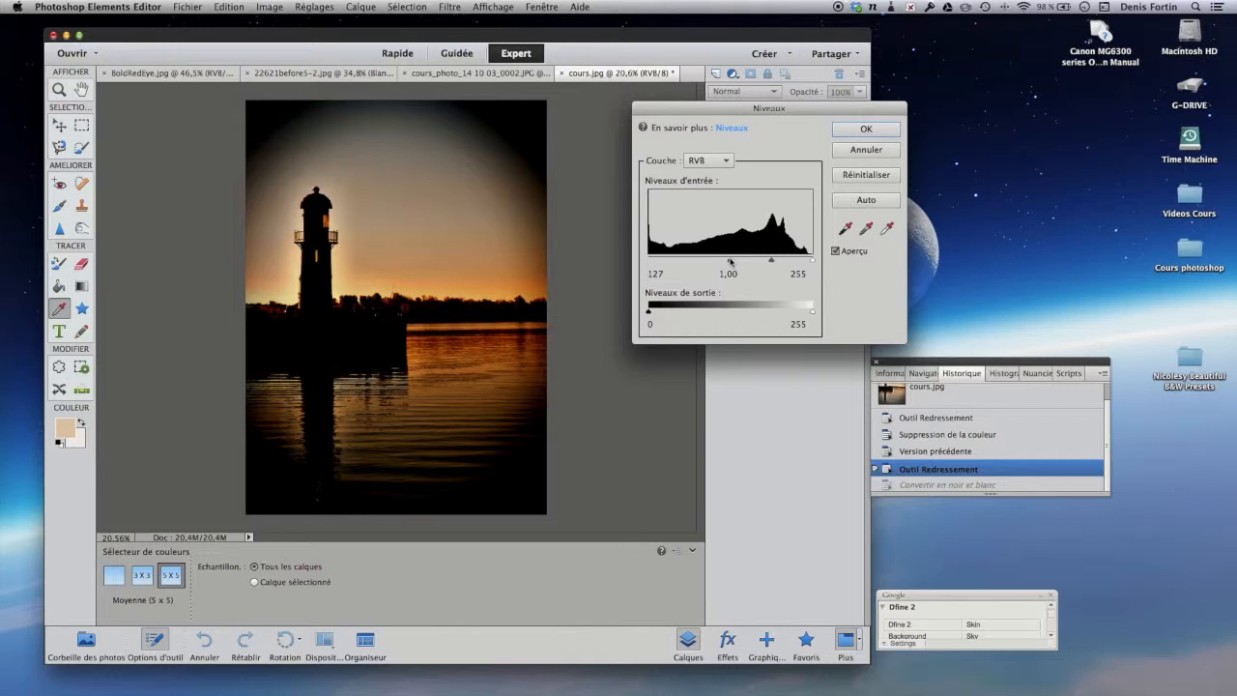
left_click_drag(729, 262, 648, 262)
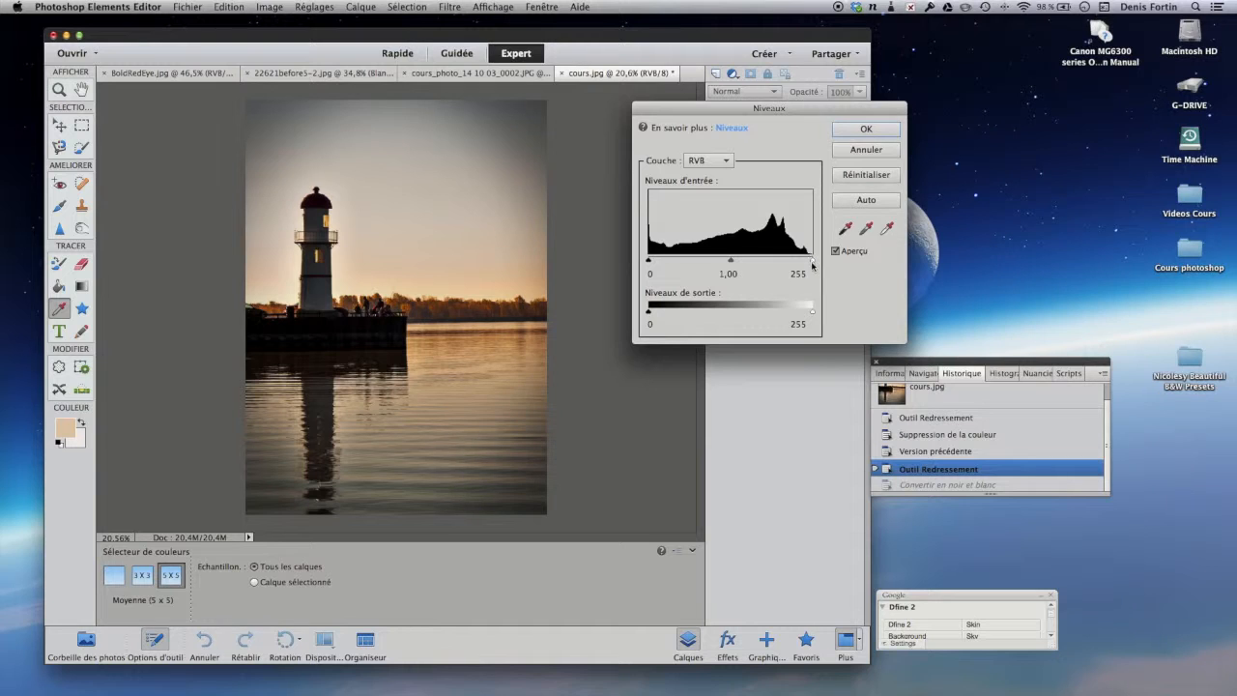
Try the white input level at 191, bring it to 243, and set the midtone input level to 1,17
left_click_drag(812, 262, 772, 262)
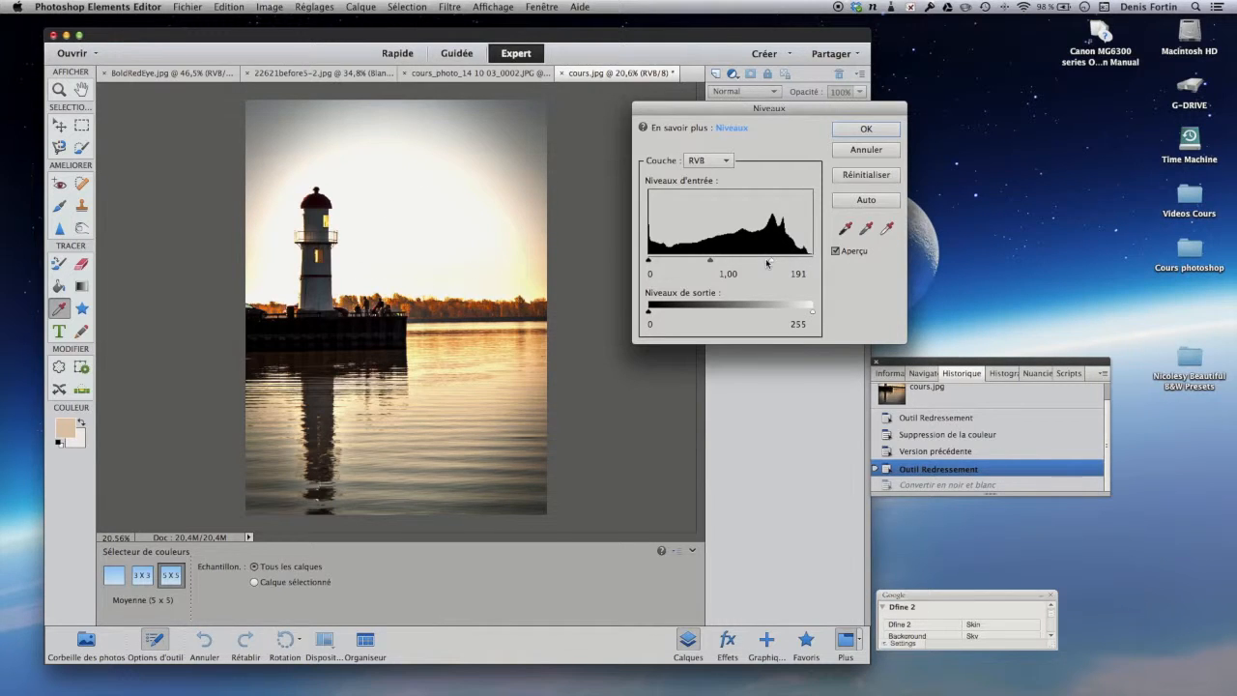
left_click_drag(772, 260, 807, 263)
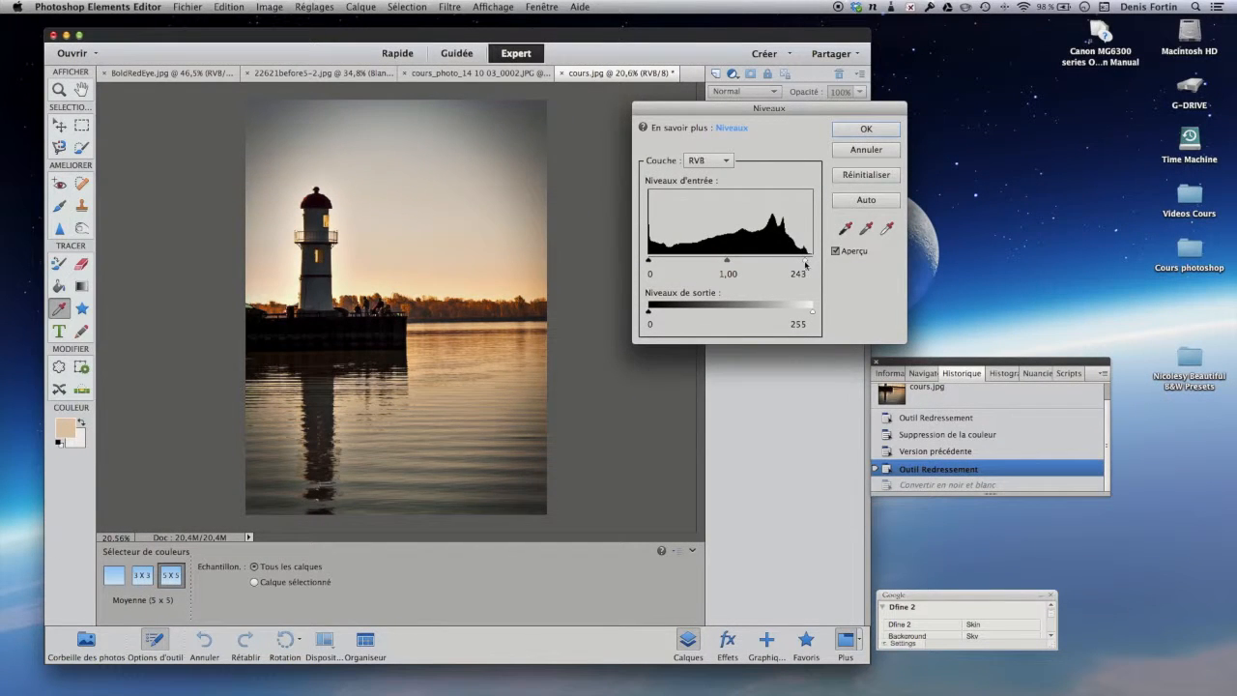
mouse_move(727, 262)
left_mouse_down()
mouse_move(749, 263)
mouse_move(705, 263)
mouse_move(745, 261)
mouse_move(716, 261)
left_mouse_up()
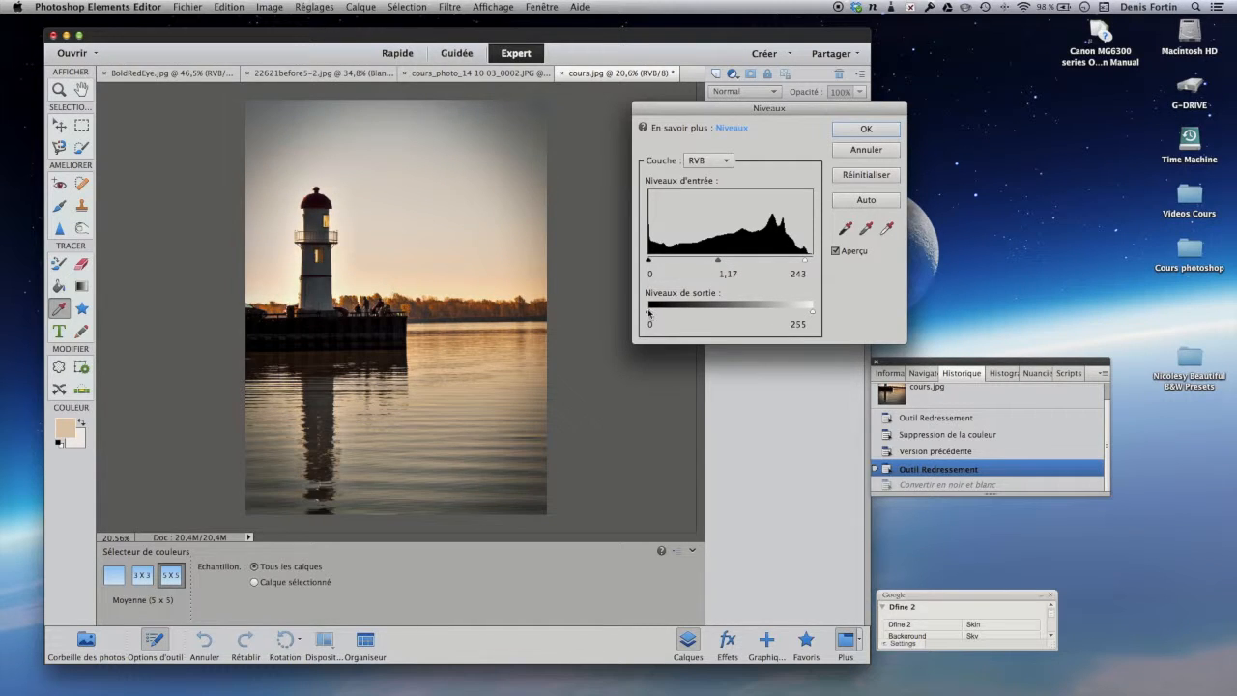
Try output levels of 14 for black and 225 for white, with the black input level at 19
left_click_drag(648, 312, 672, 315)
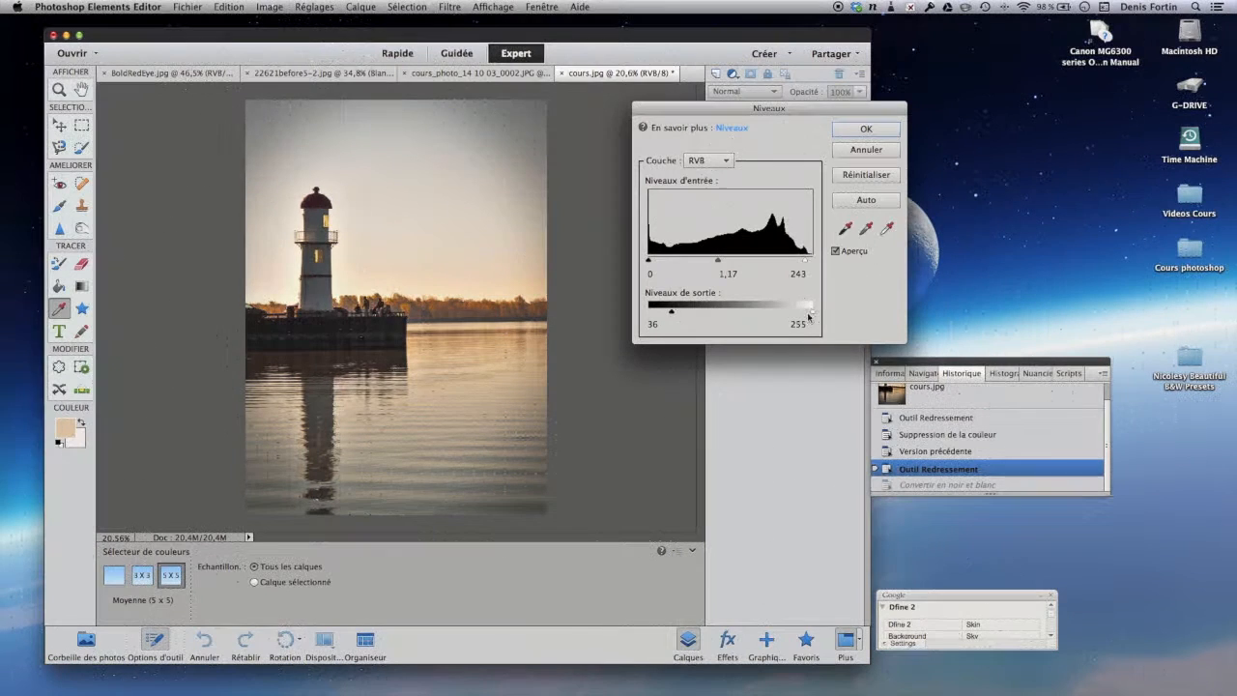
left_click_drag(804, 316, 796, 318)
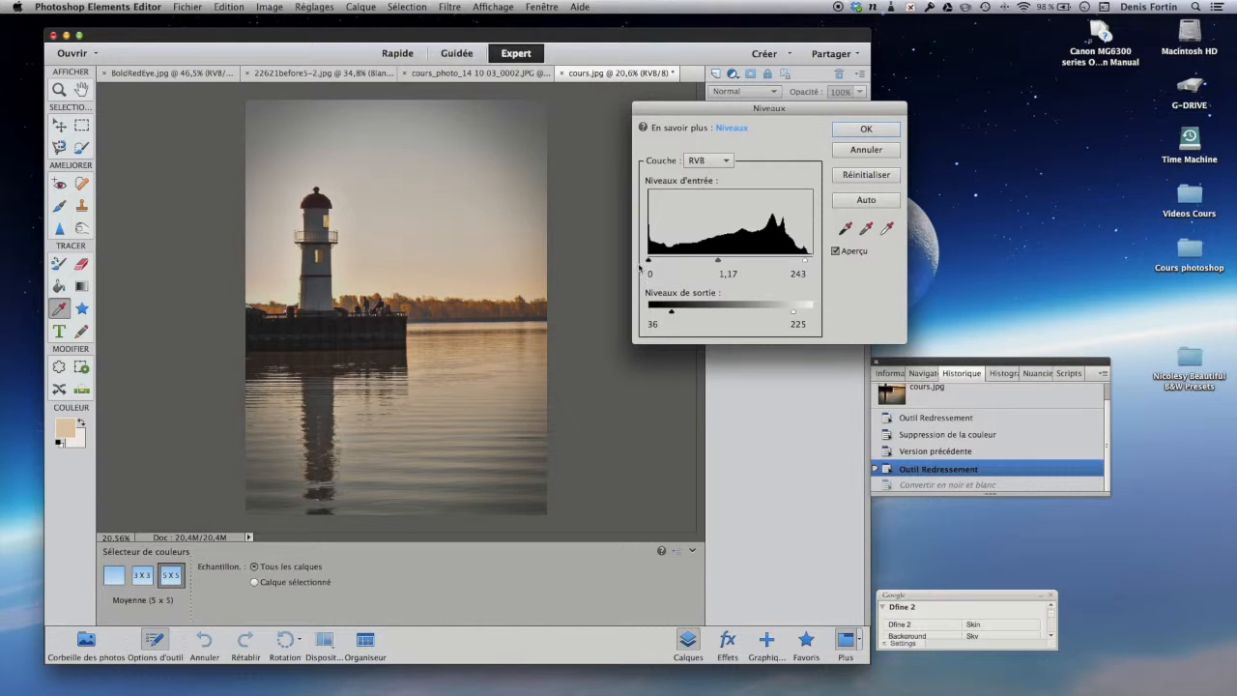
left_click_drag(650, 261, 661, 262)
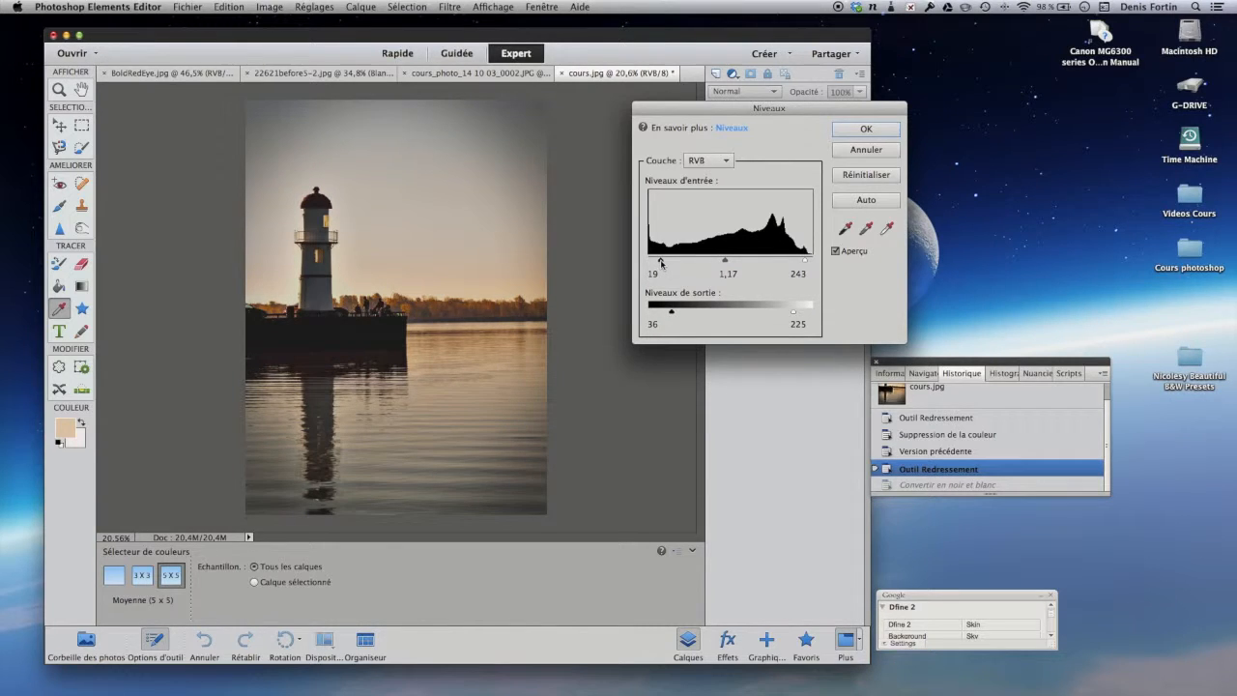
left_click_drag(672, 312, 657, 313)
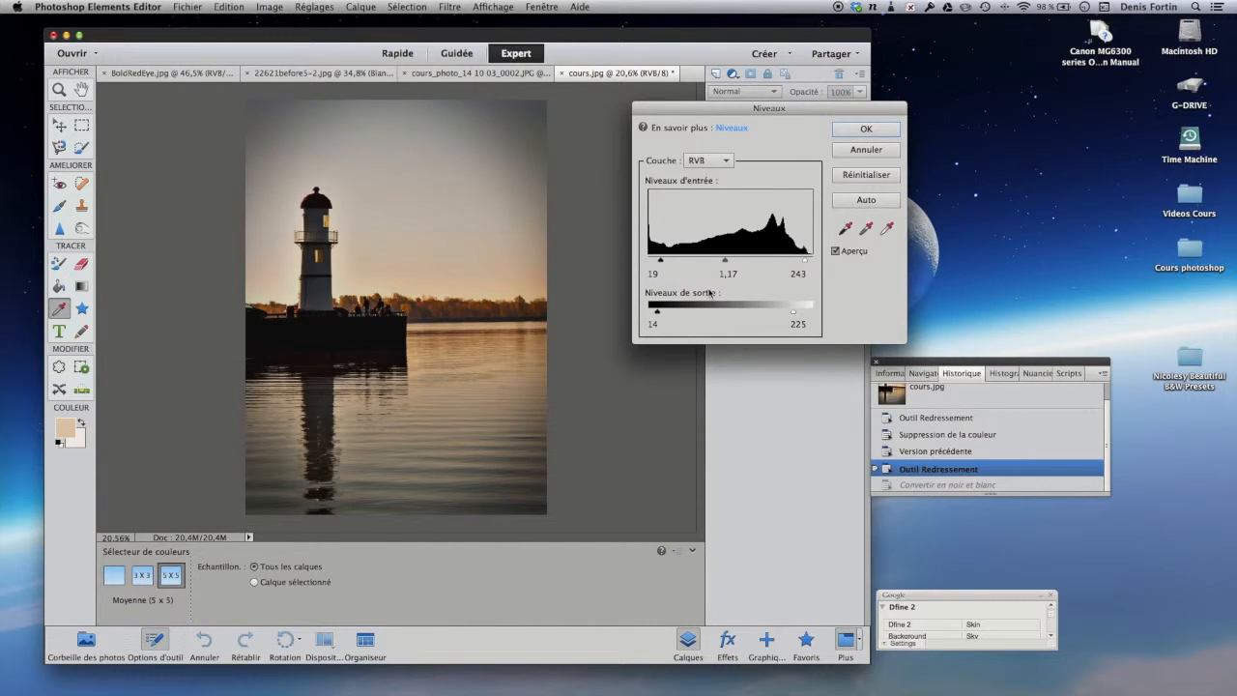
Try sampling the black point on the dark pier, the grey point on the lighthouse base and the white point in the bright sky
left_click(845, 230)
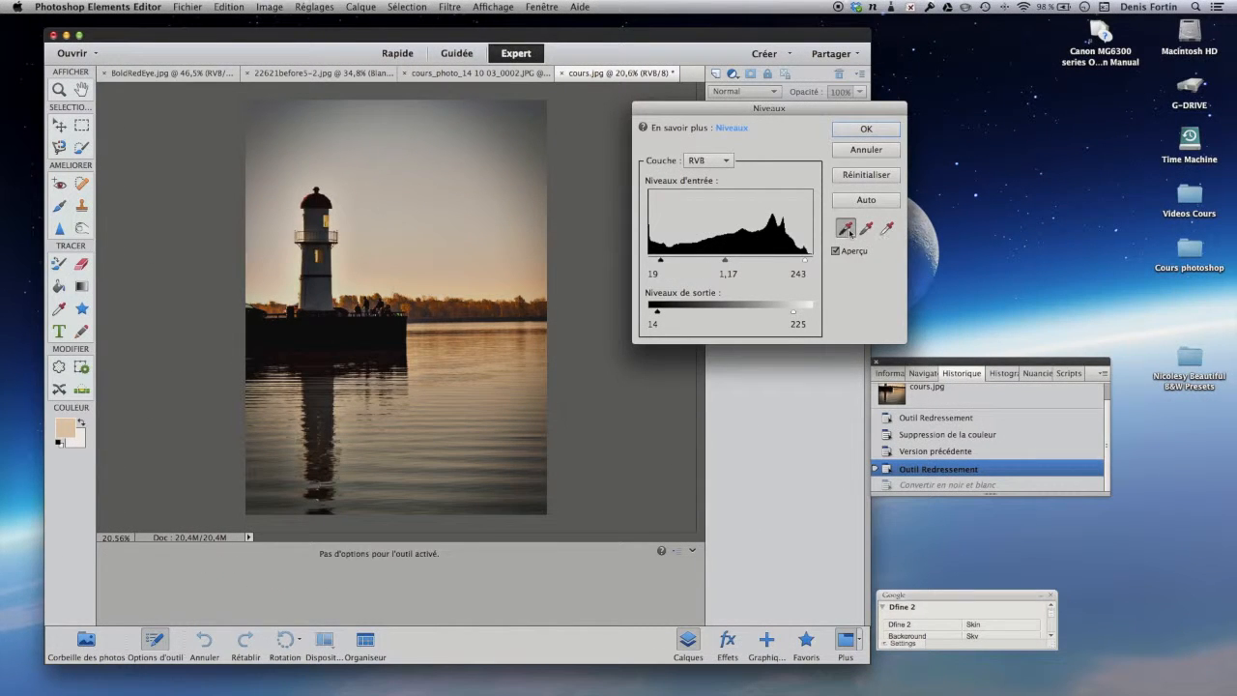
left_click(315, 334)
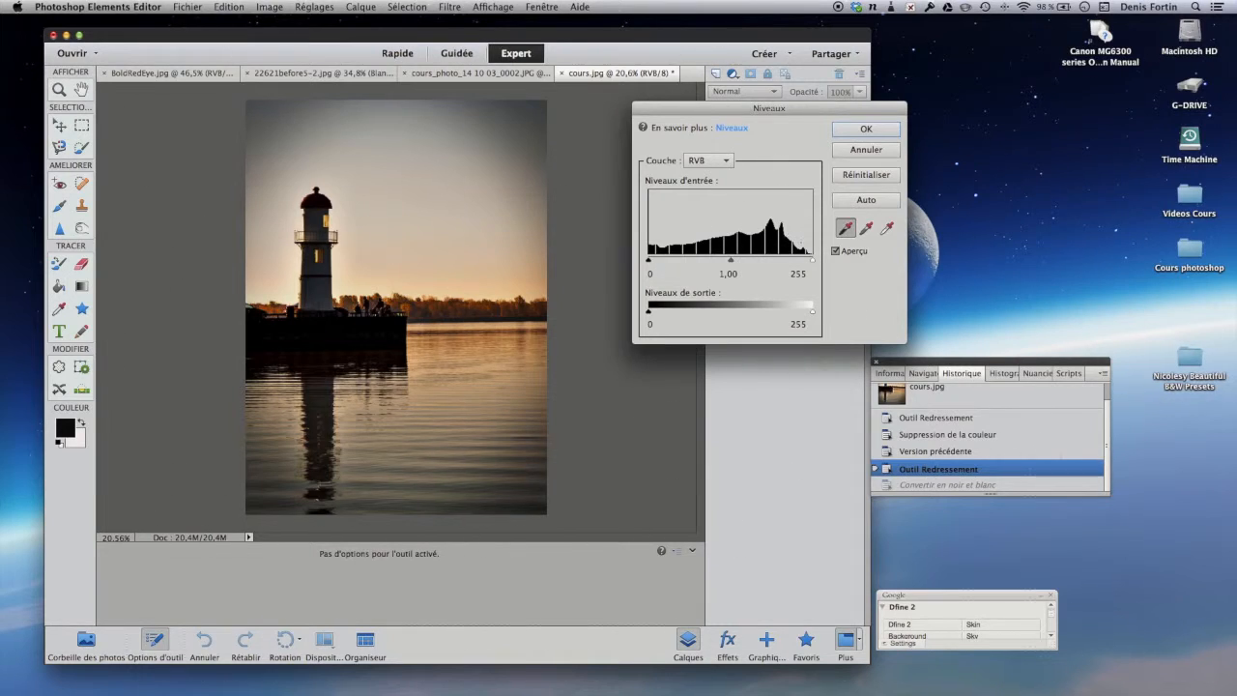
left_click(866, 229)
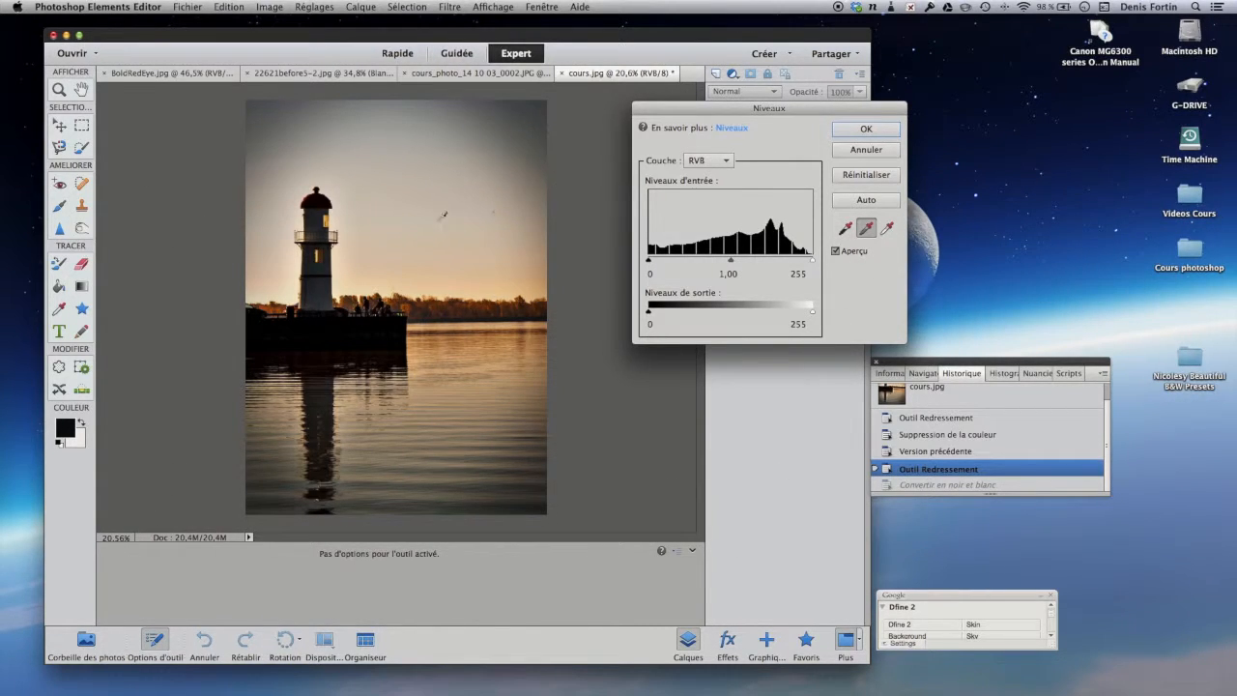
left_click(316, 282)
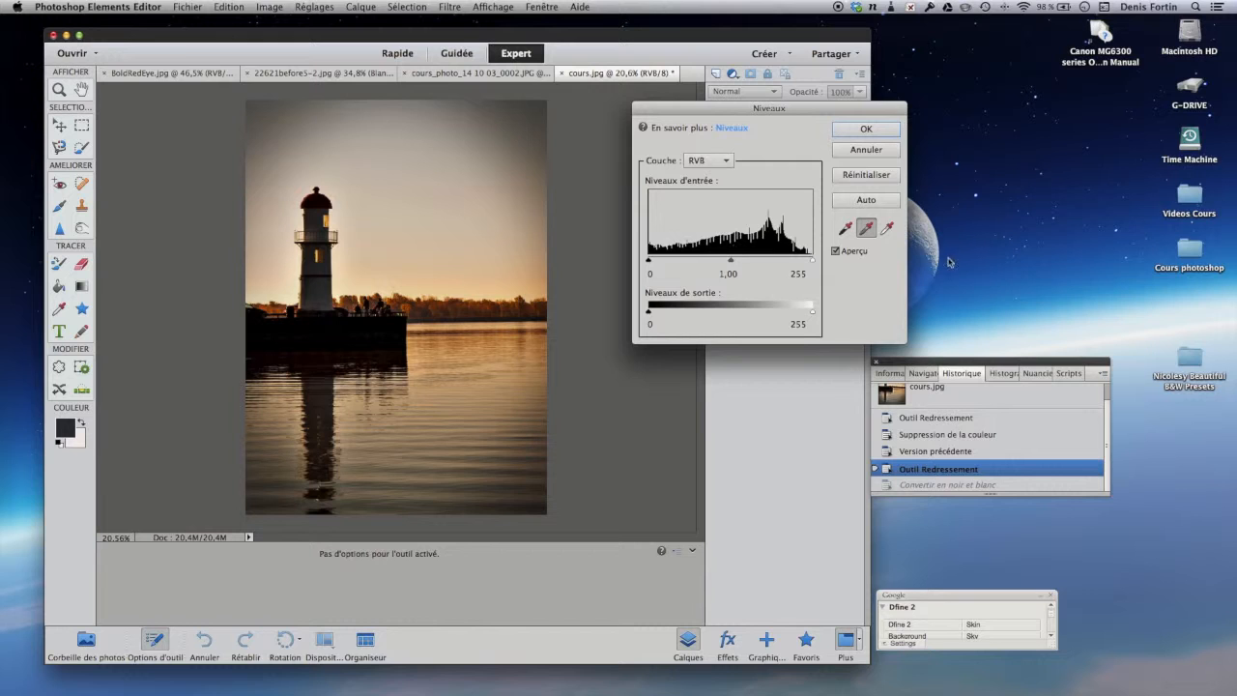
left_click(889, 229)
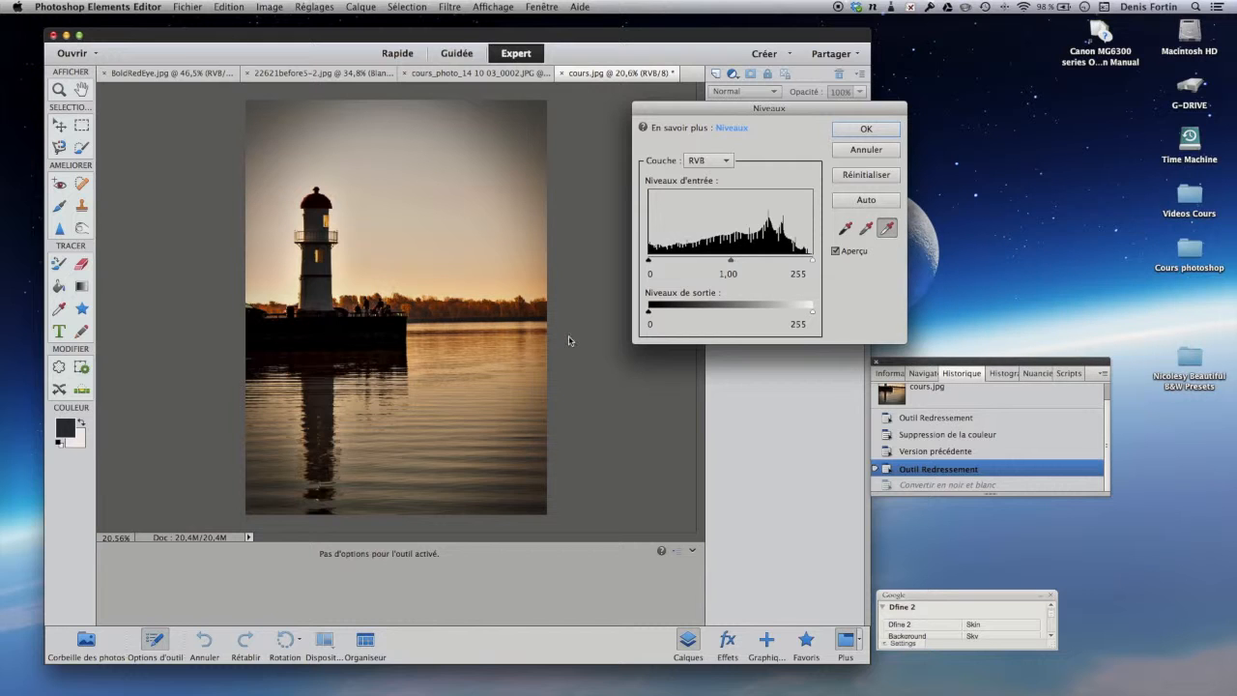
left_click(378, 283)
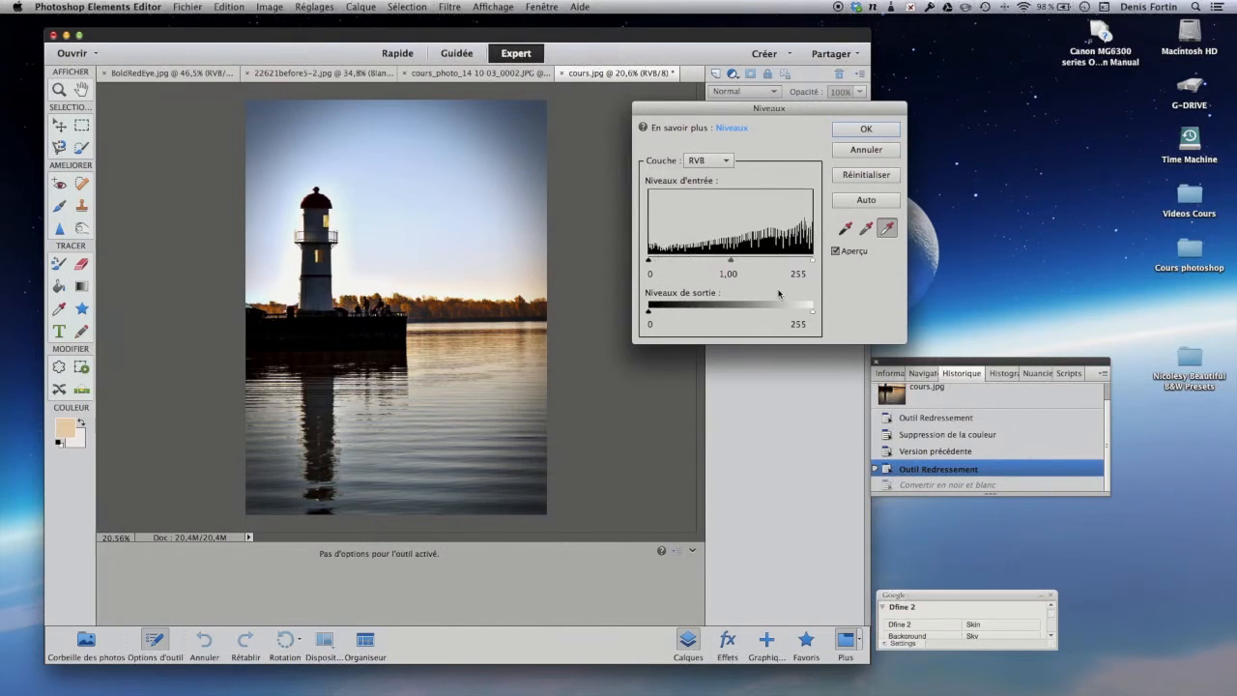
Try the automatic levels correction, reset all levels to their original values, and cancel the Niveaux adjustment
left_click(860, 201)
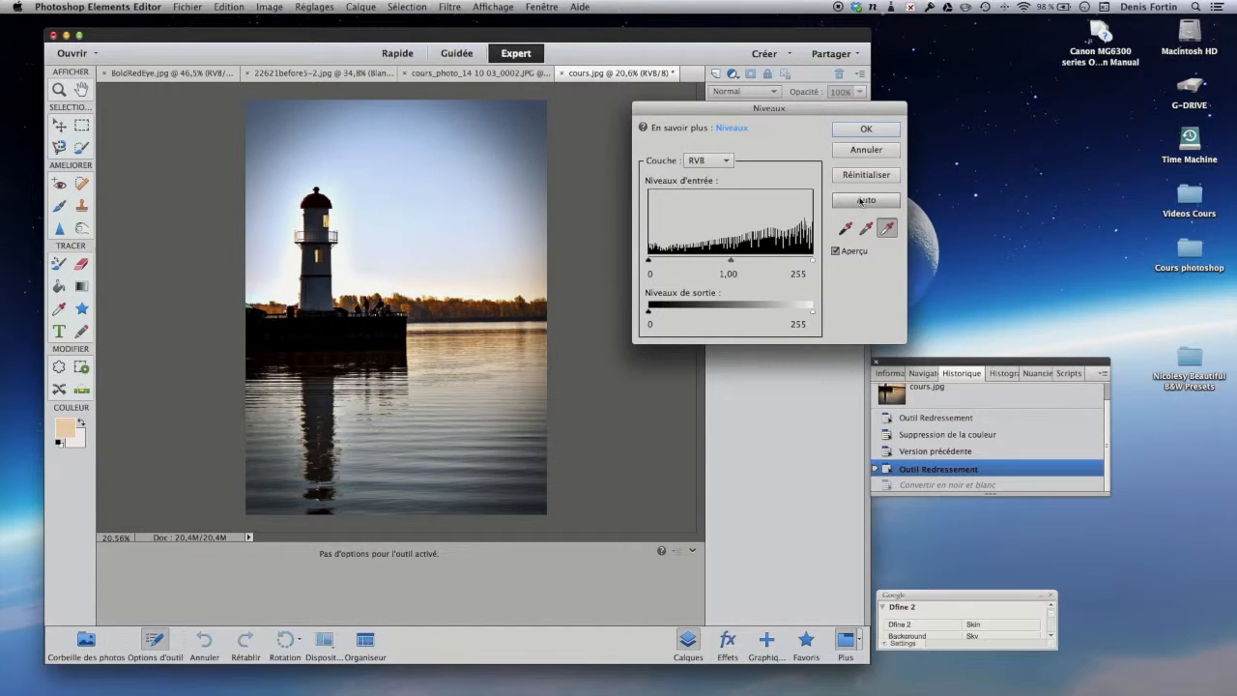
left_click(860, 201)
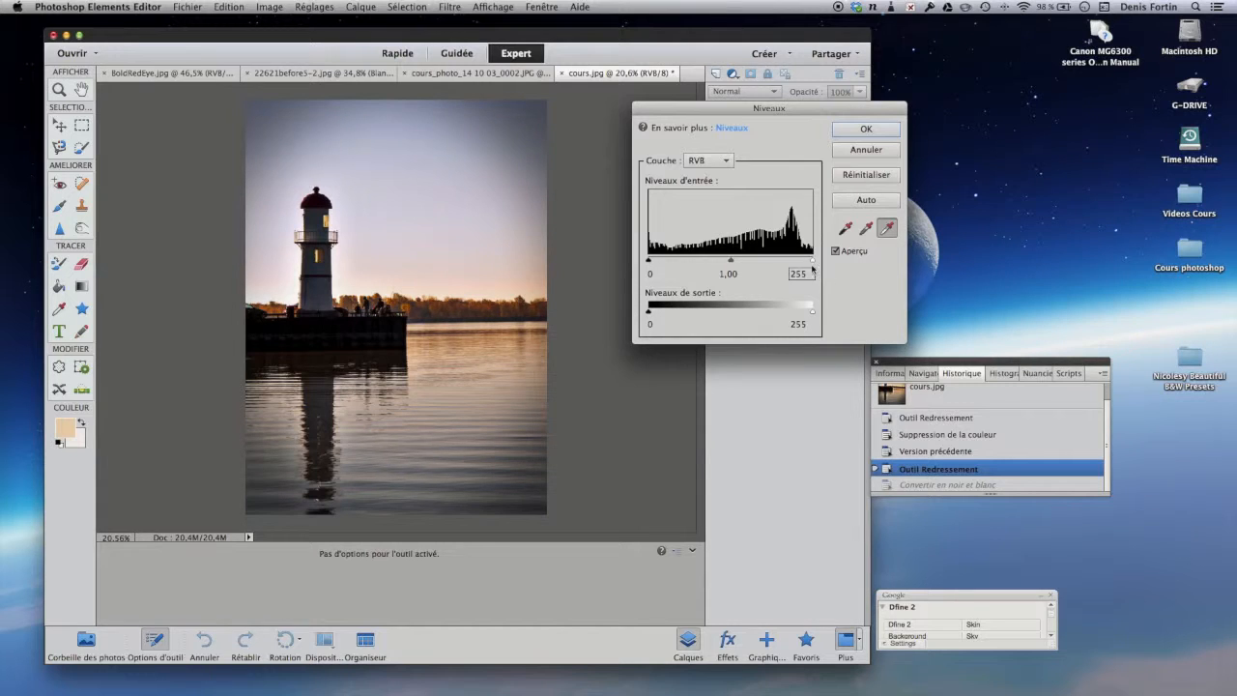
mouse_move(812, 260)
left_mouse_down()
mouse_move(800, 261)
mouse_move(830, 263)
left_mouse_up()
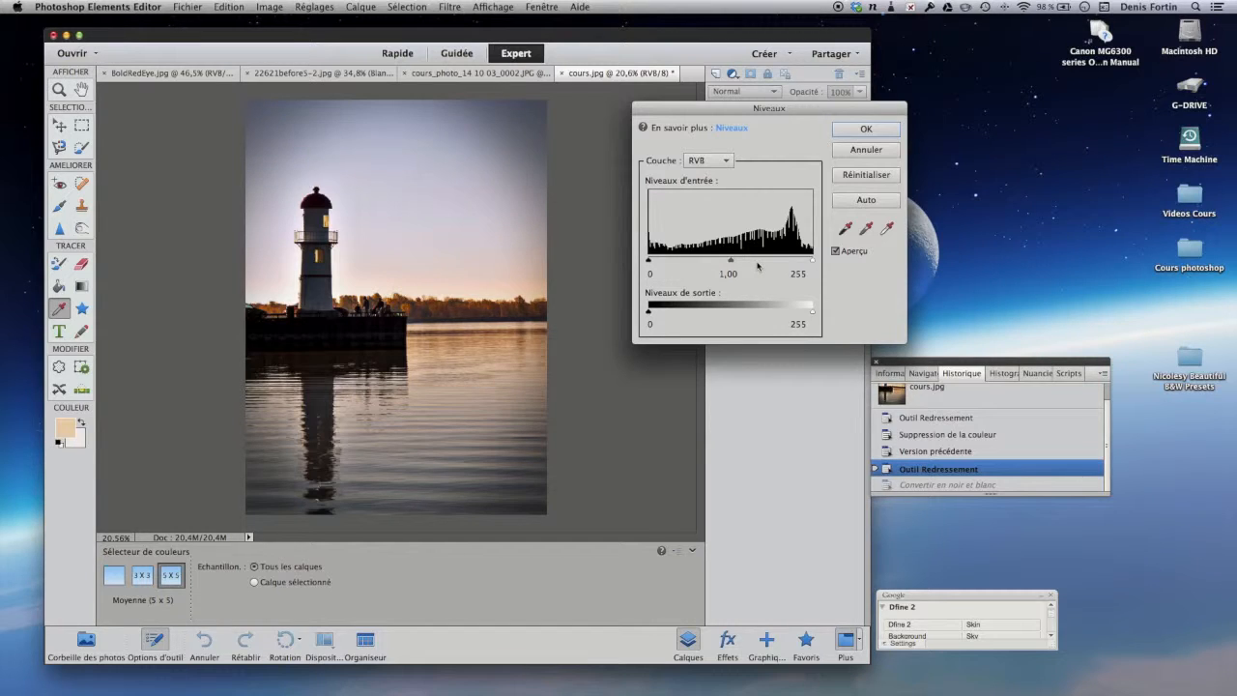
left_click(855, 176)
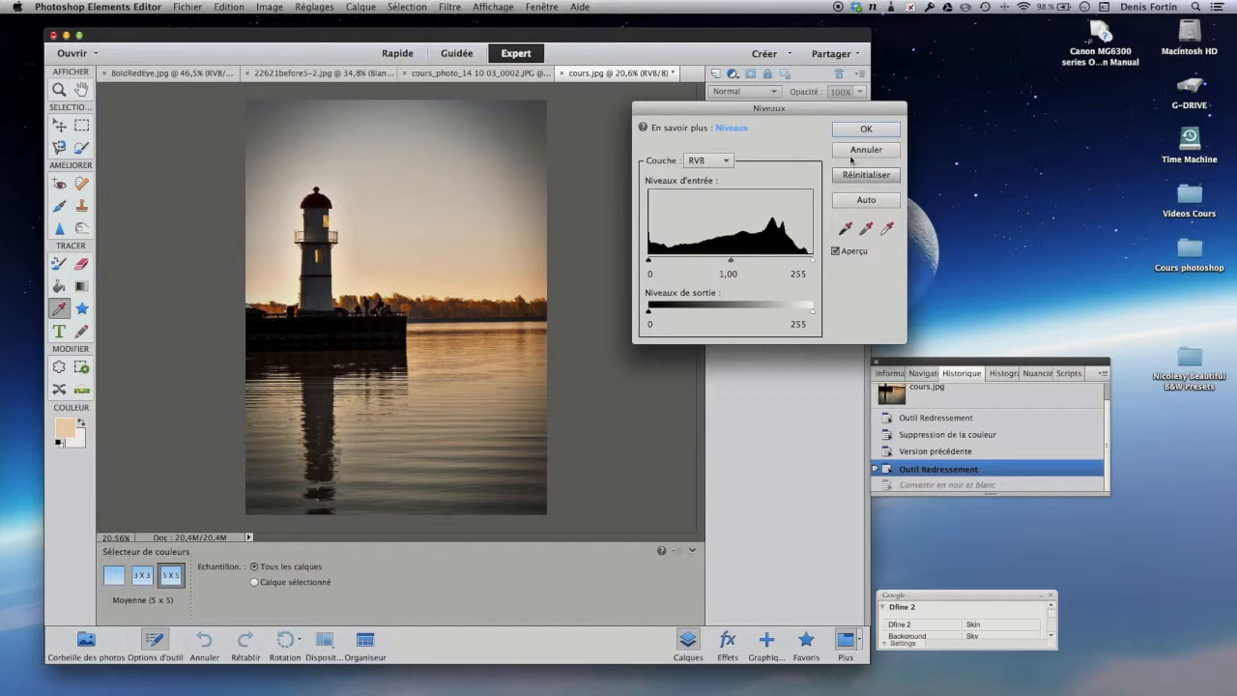
left_click(862, 151)
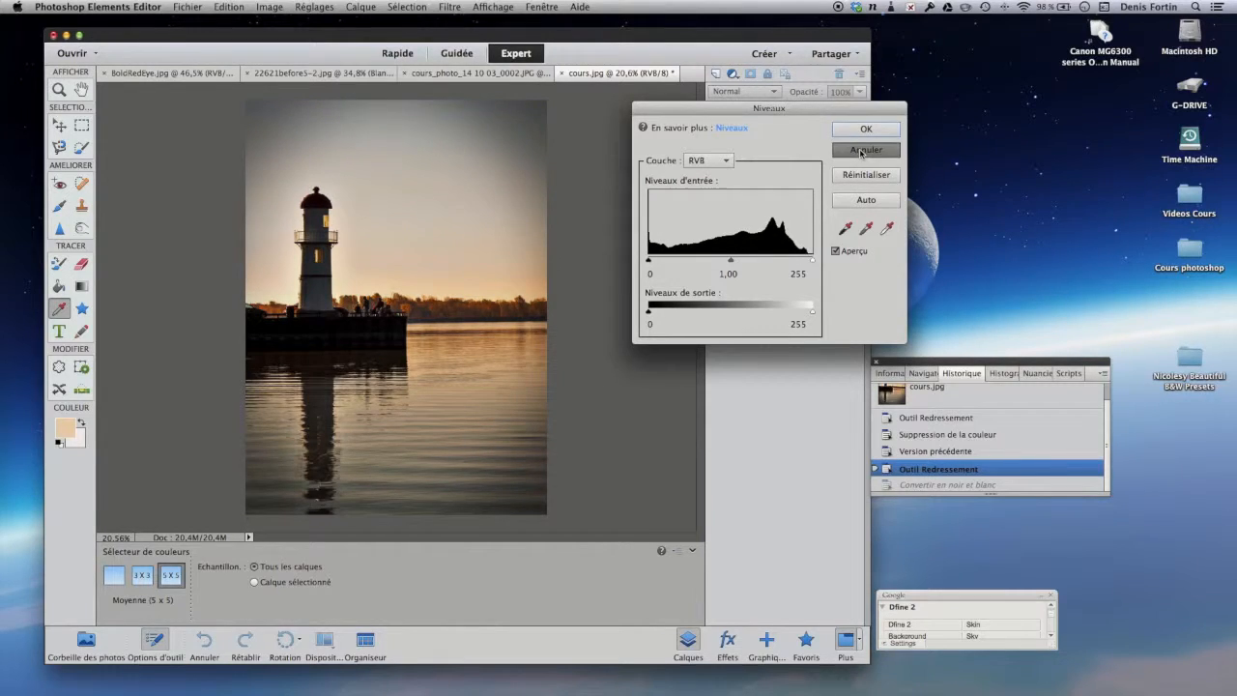